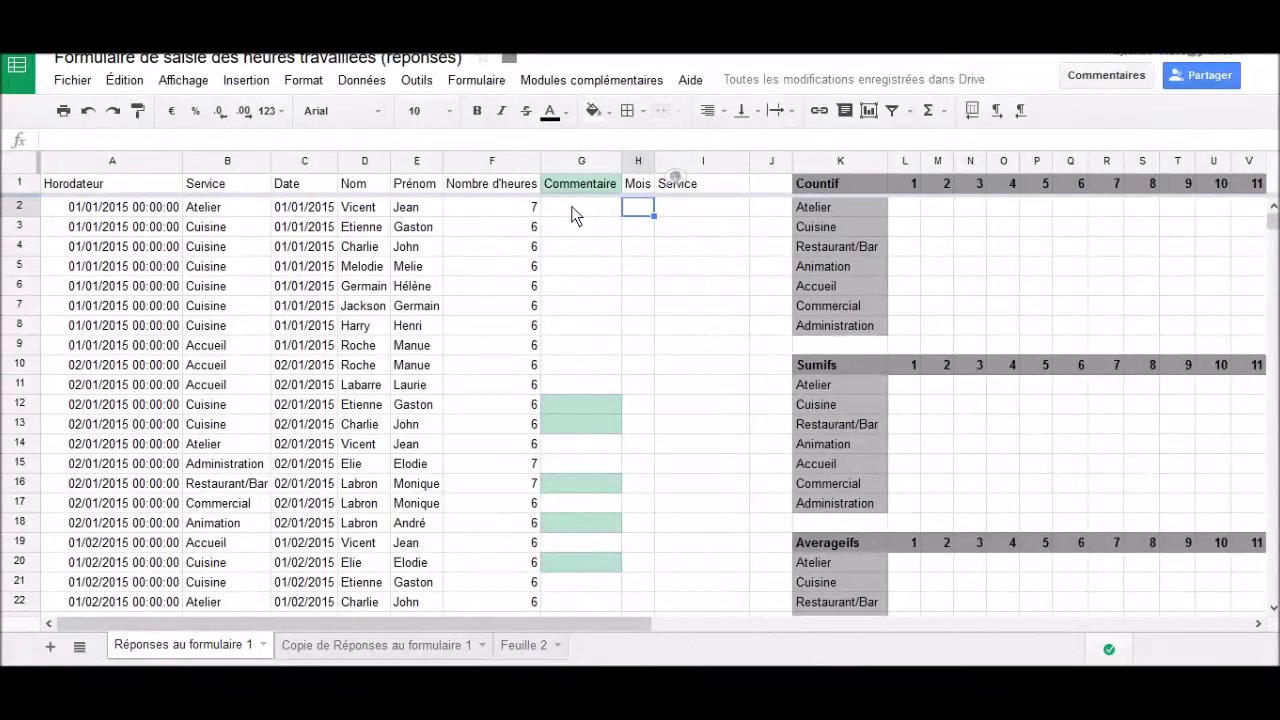
Step: Enter =arrayformula(if(A2:A999=0;;month(C2:C999))) in H2 to fill Mois with month numbers
left_click(575, 213)
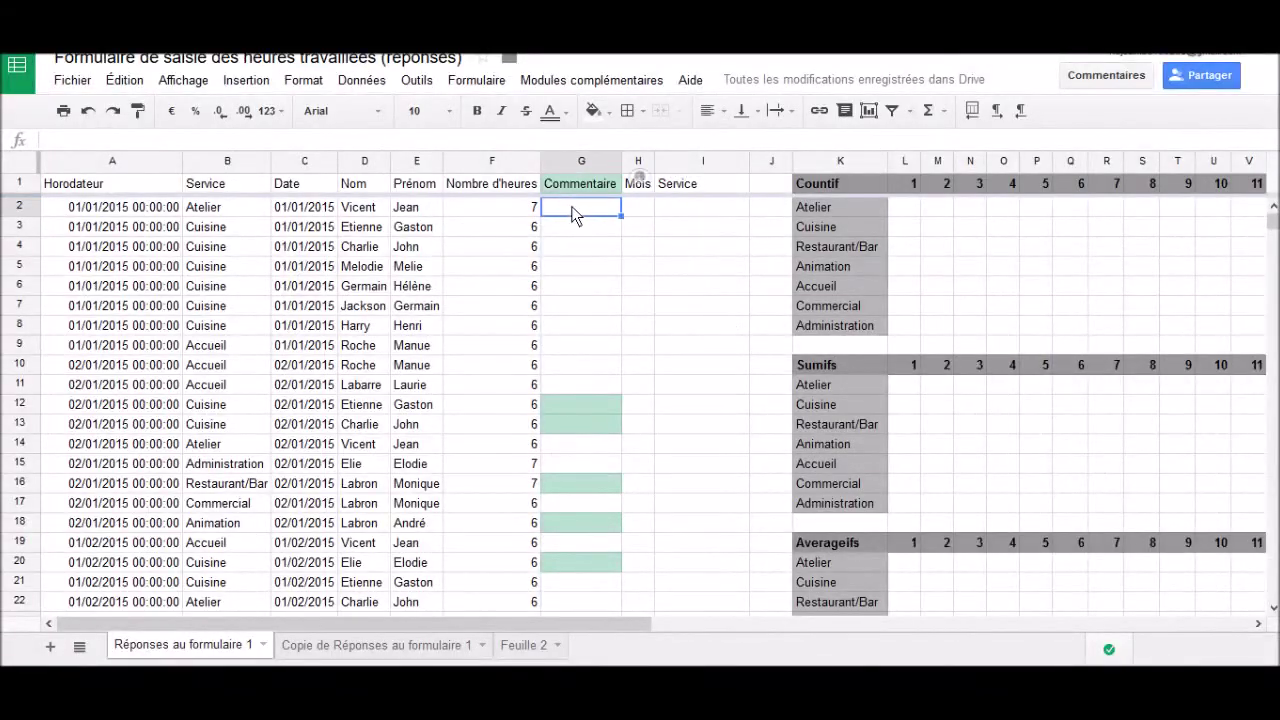
key("Right")
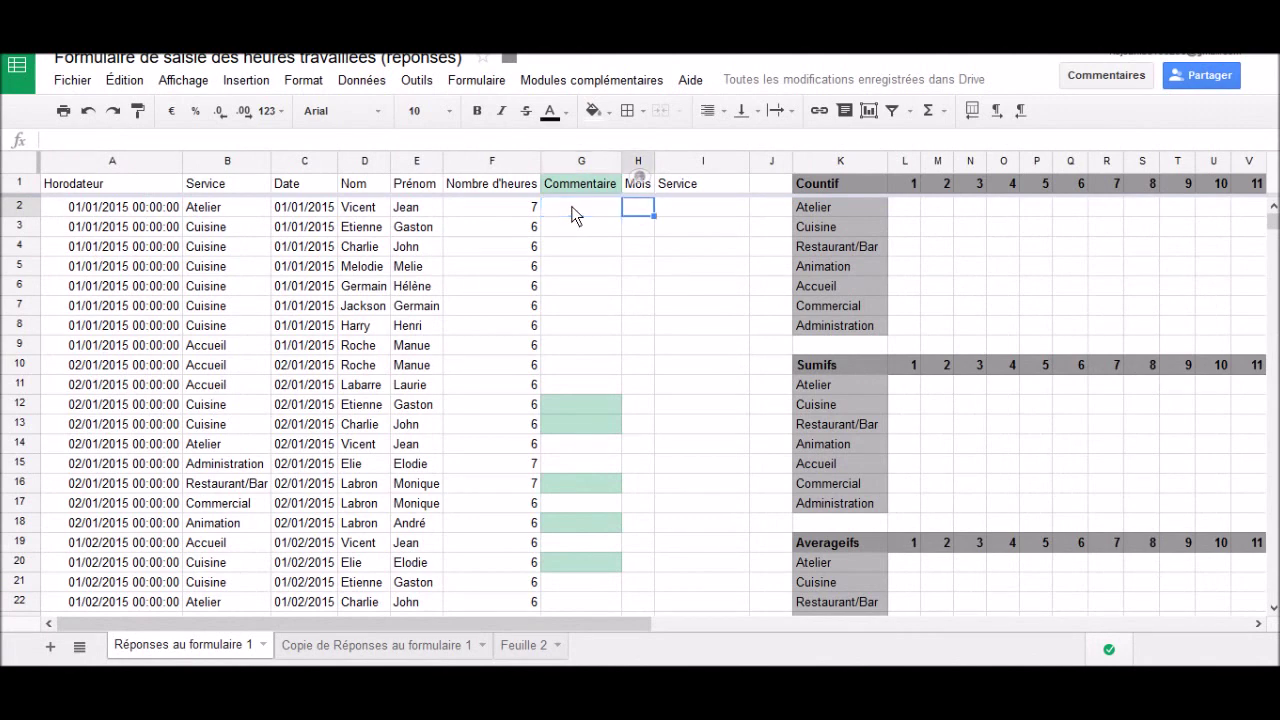
type("=arr")
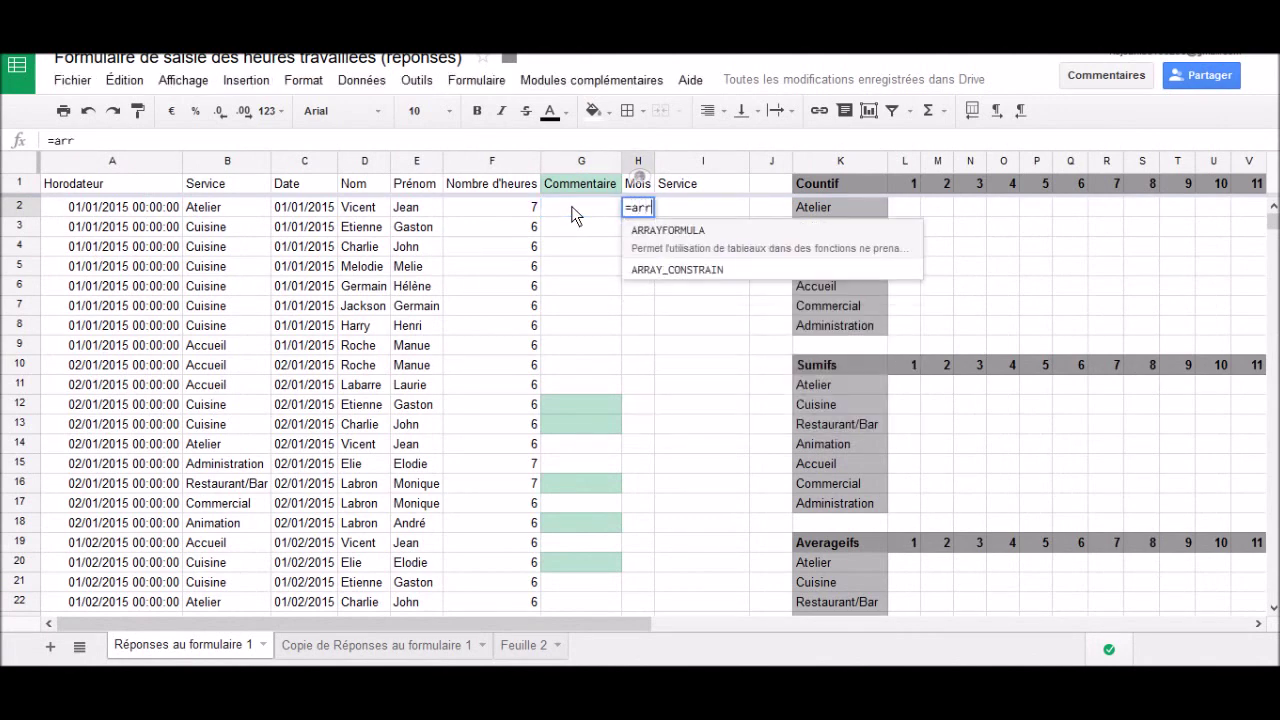
type("ayformul")
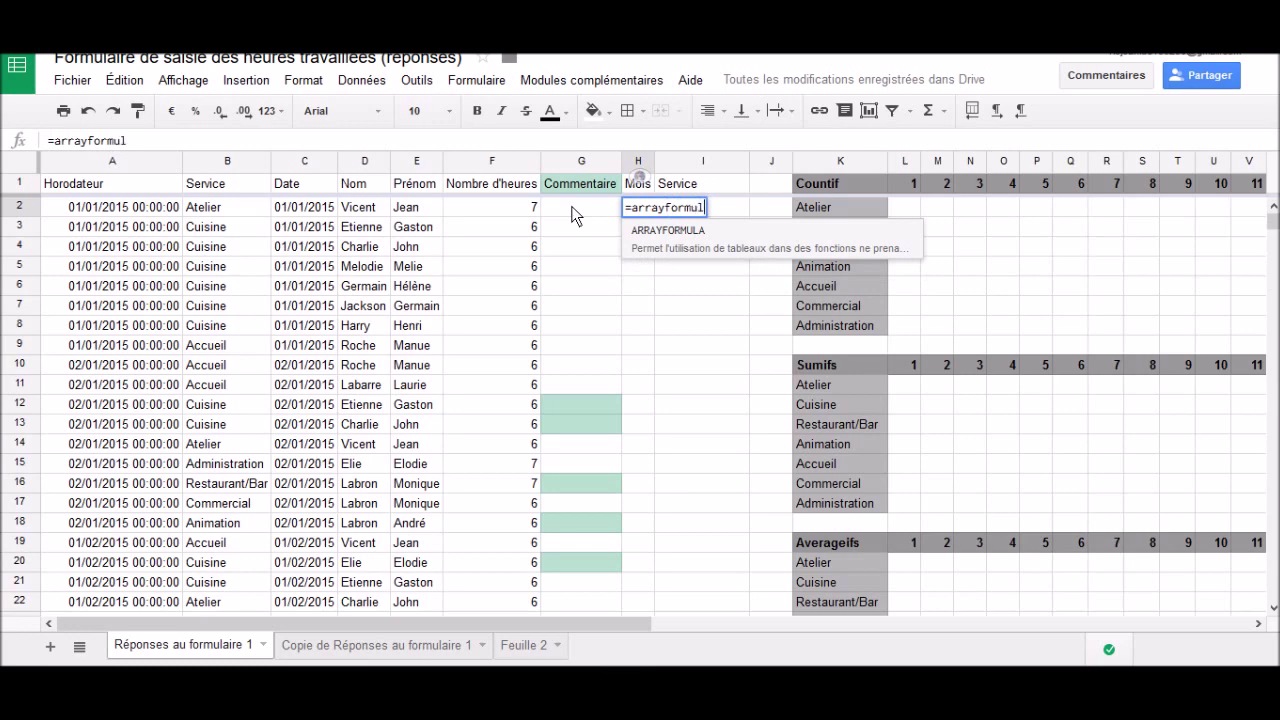
type("a(")
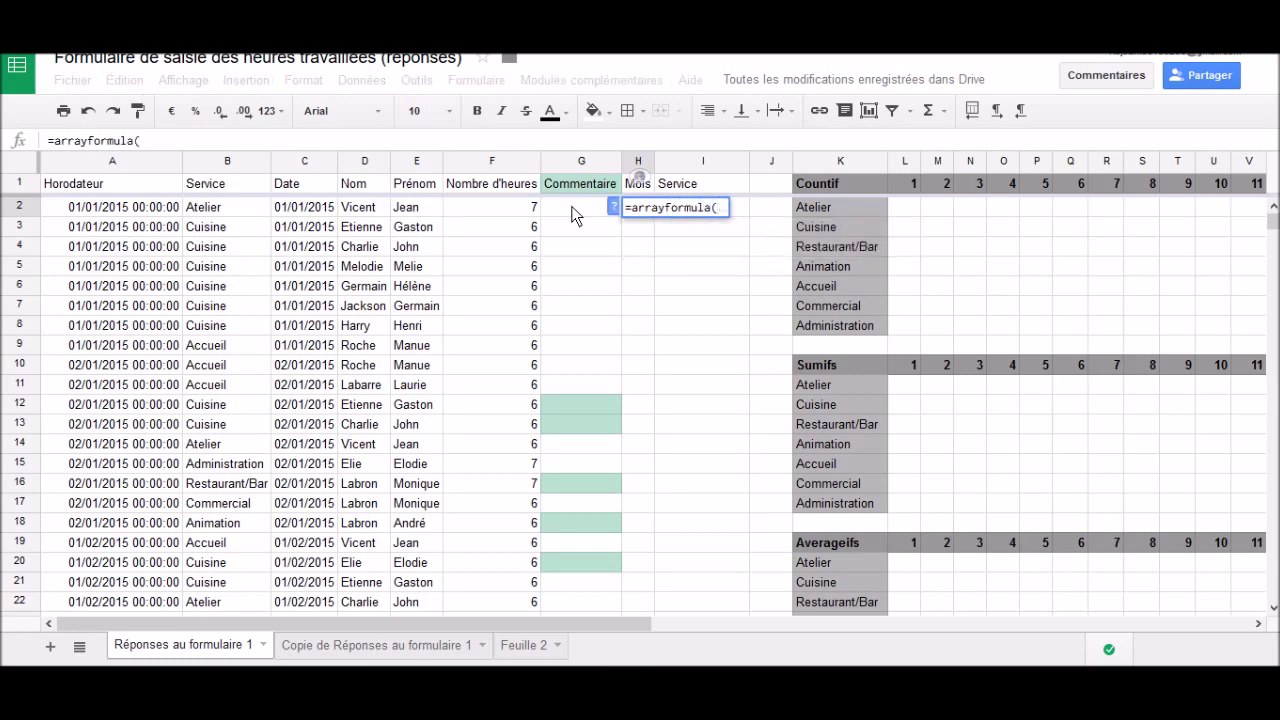
type("if(")
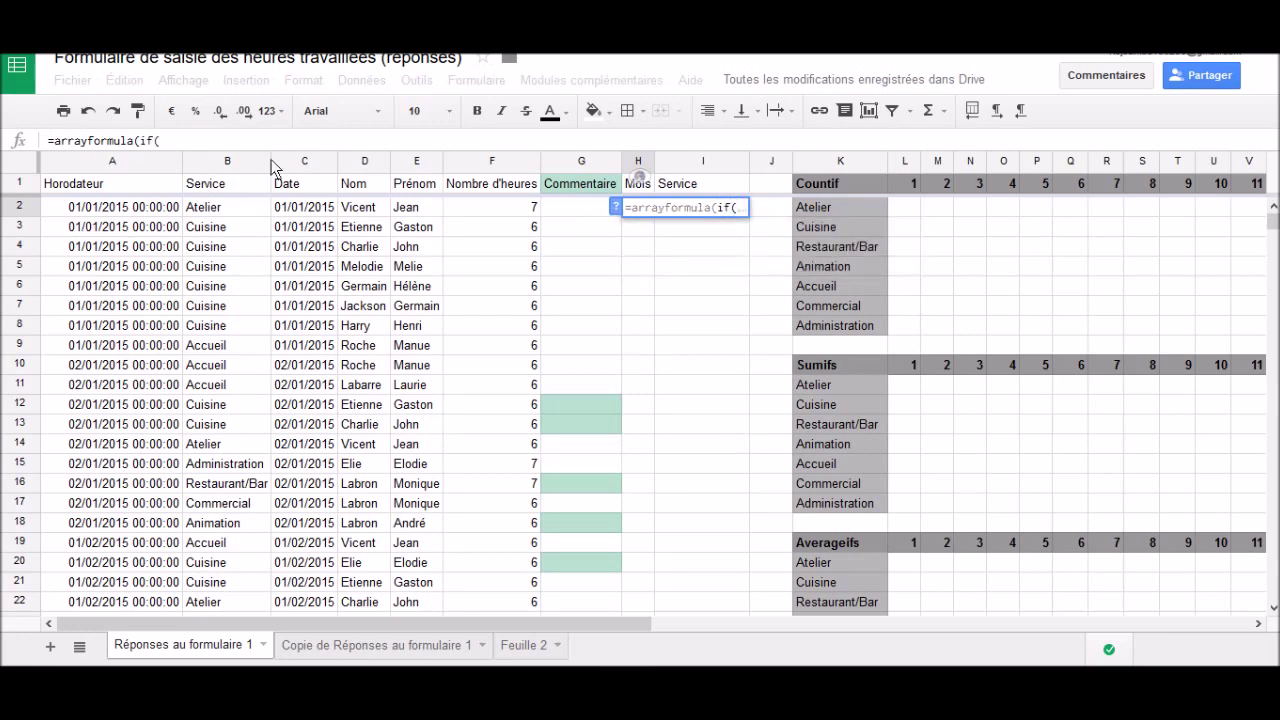
left_click(150, 163)
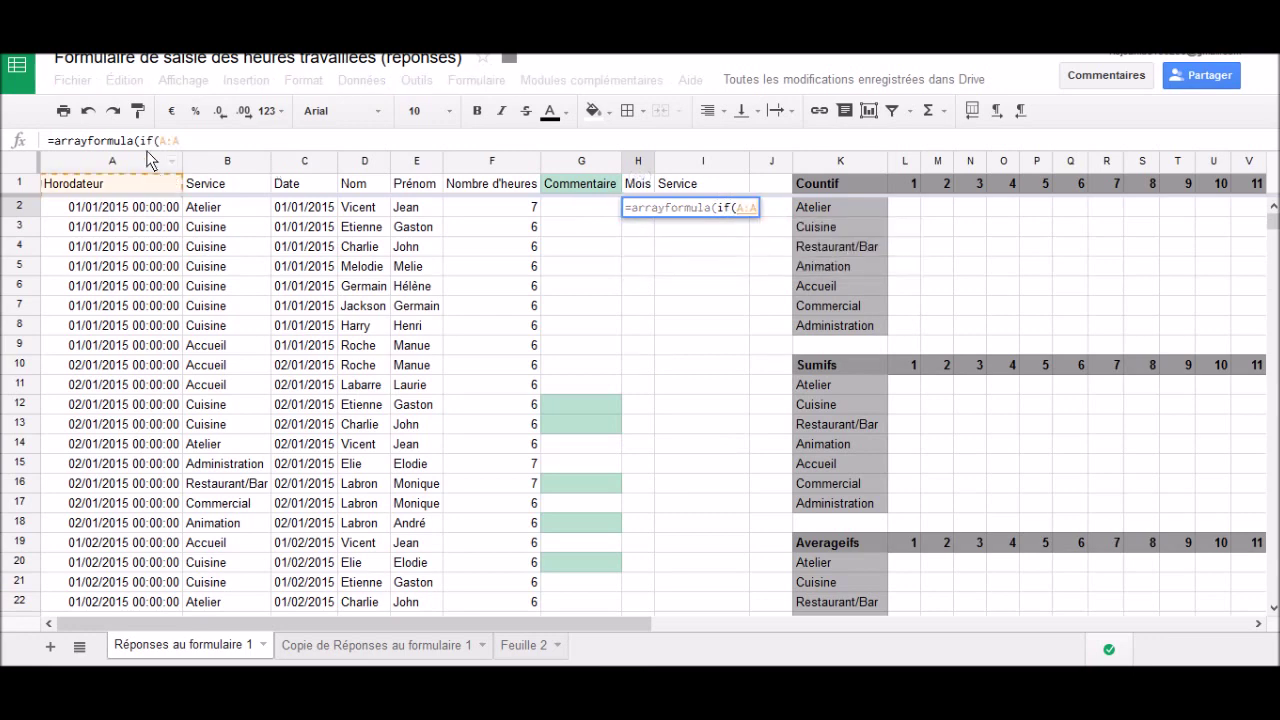
left_click(163, 138)
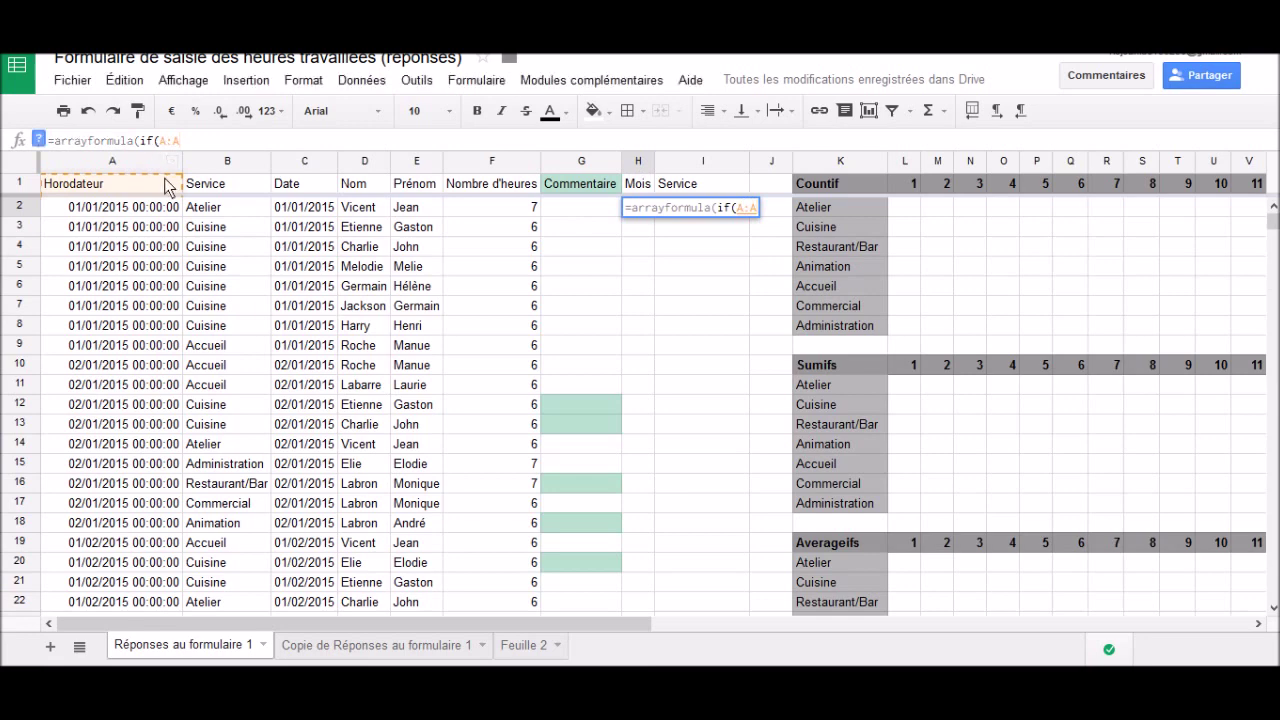
type("2:A")
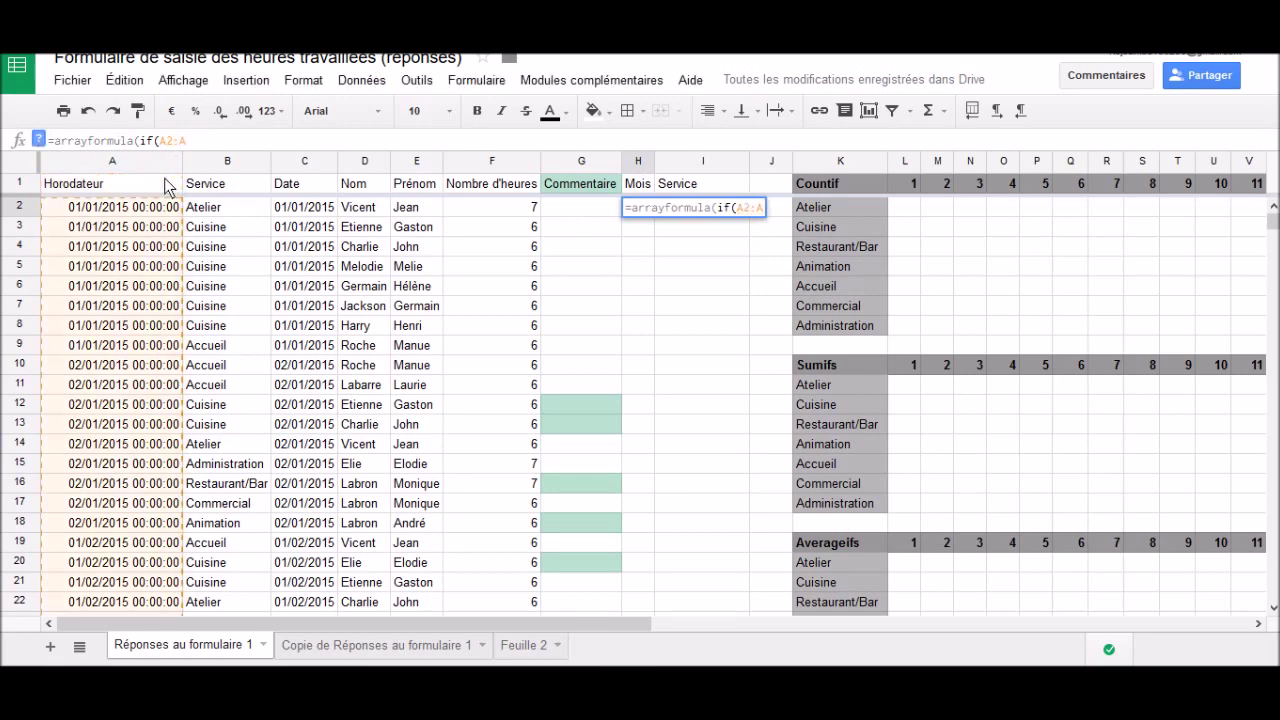
type("99")
type("9=")
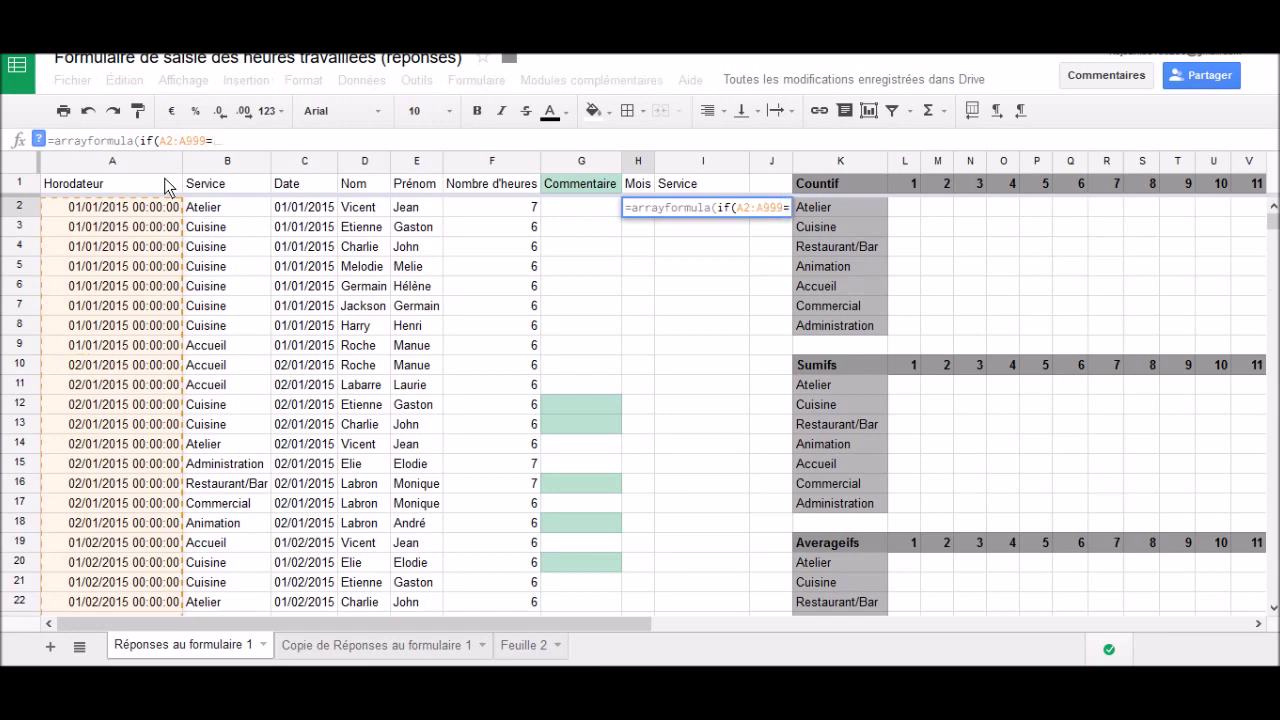
type("0;;")
type("month(C:C")
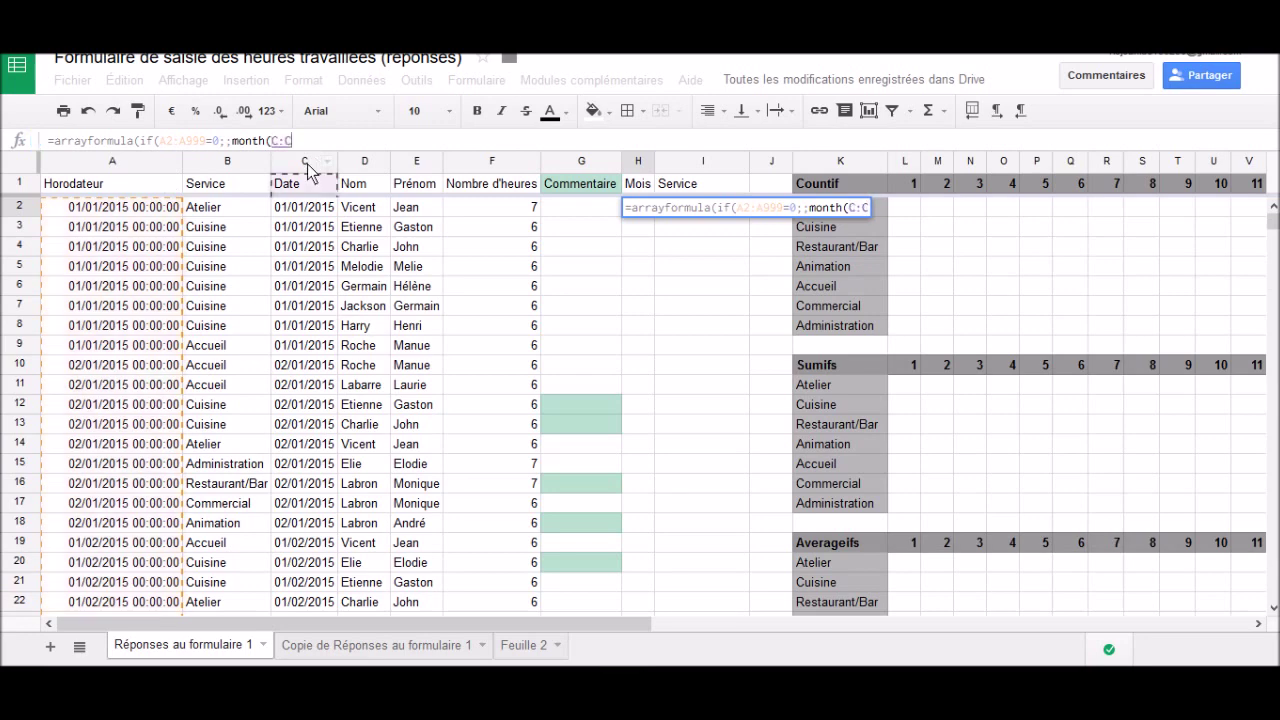
left_click(295, 163)
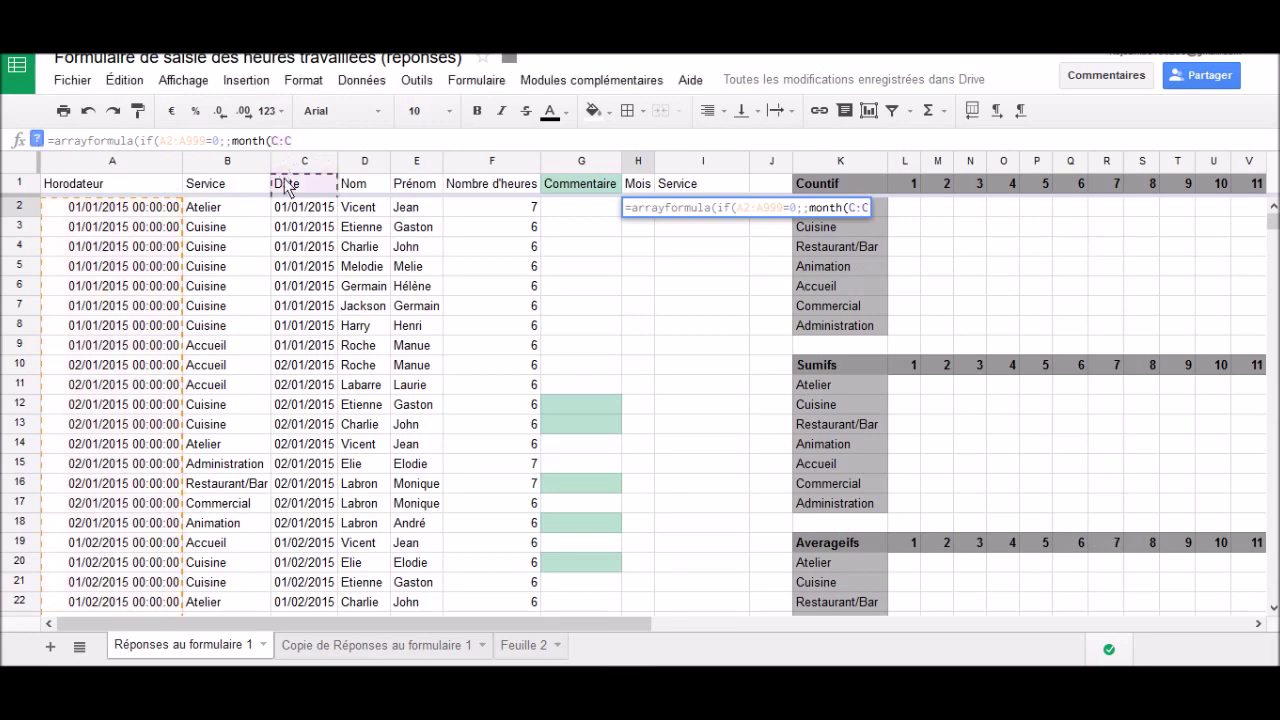
type("2:C999")
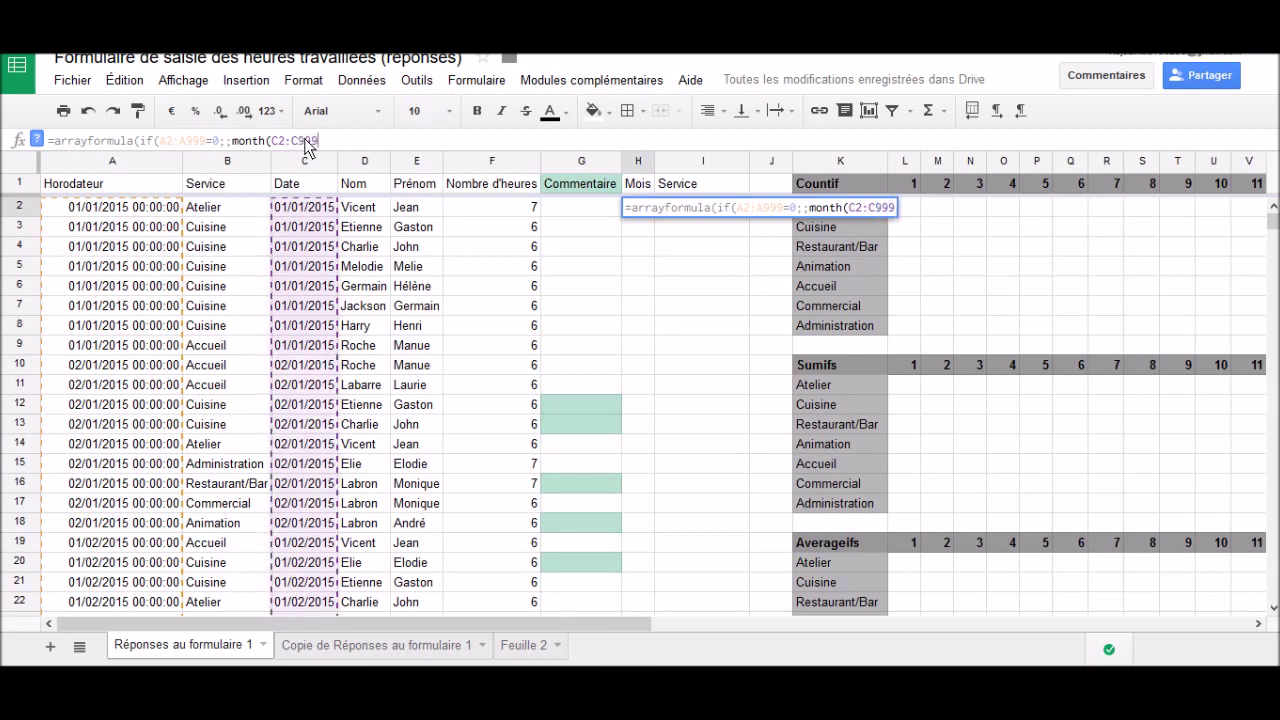
type("))")
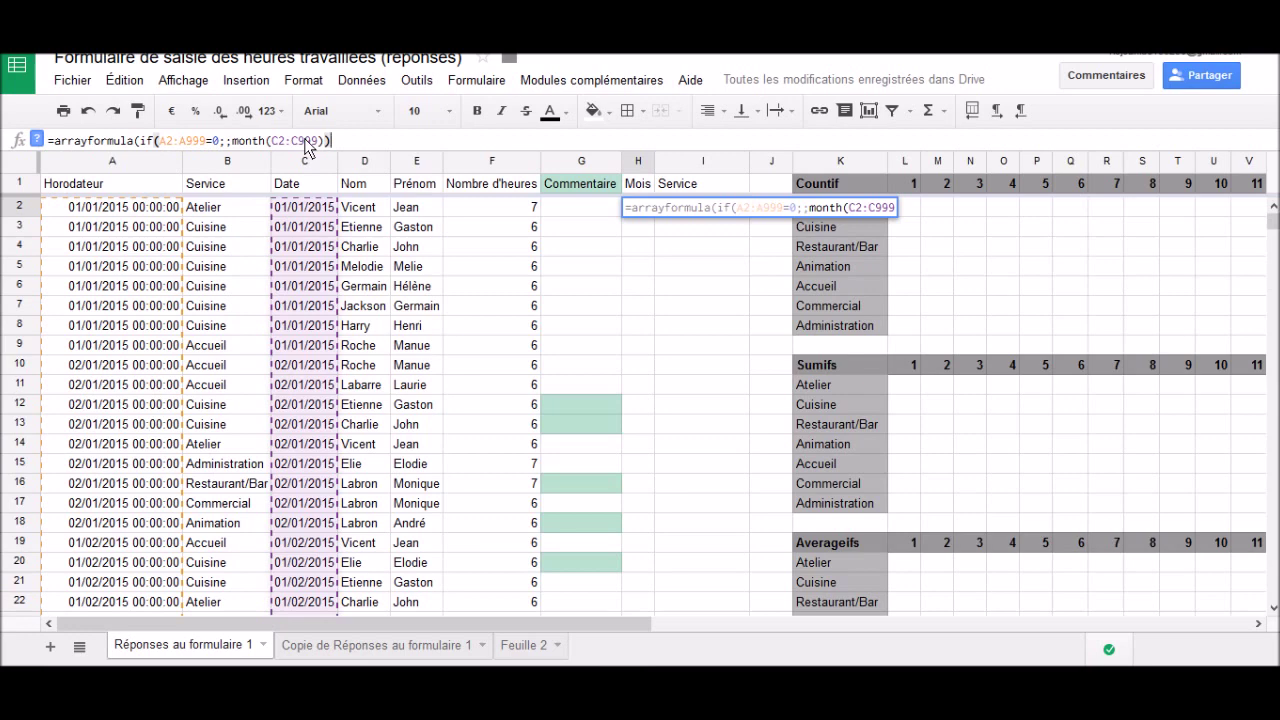
key("Return")
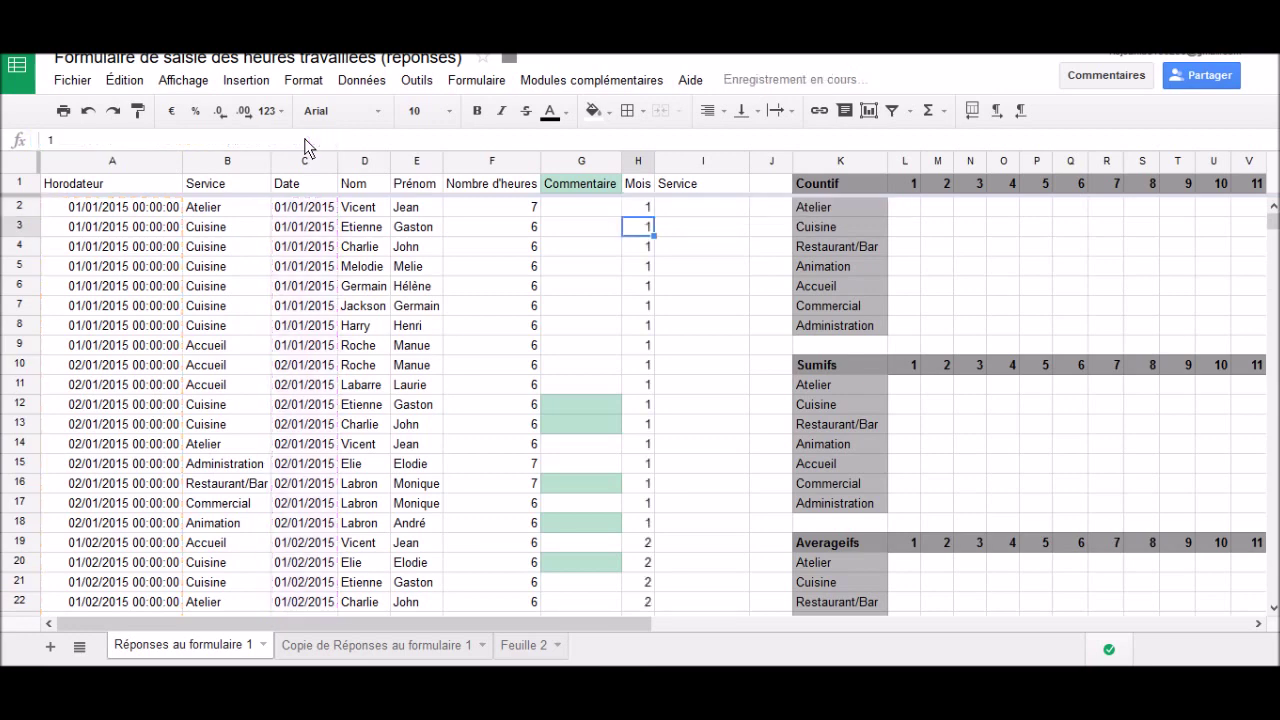
left_click(686, 212)
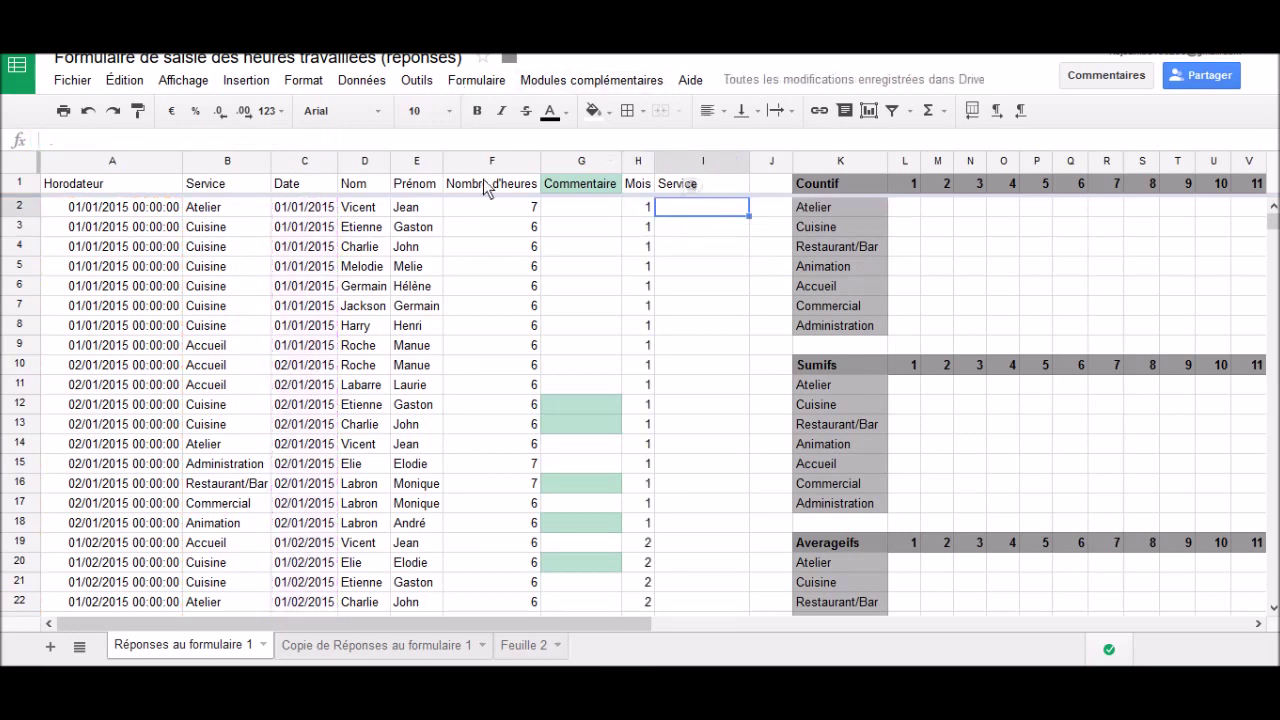
Step: Start the I2 formula as =arrayformula(if(, fixing the misspelled function name
type("=arayformula")
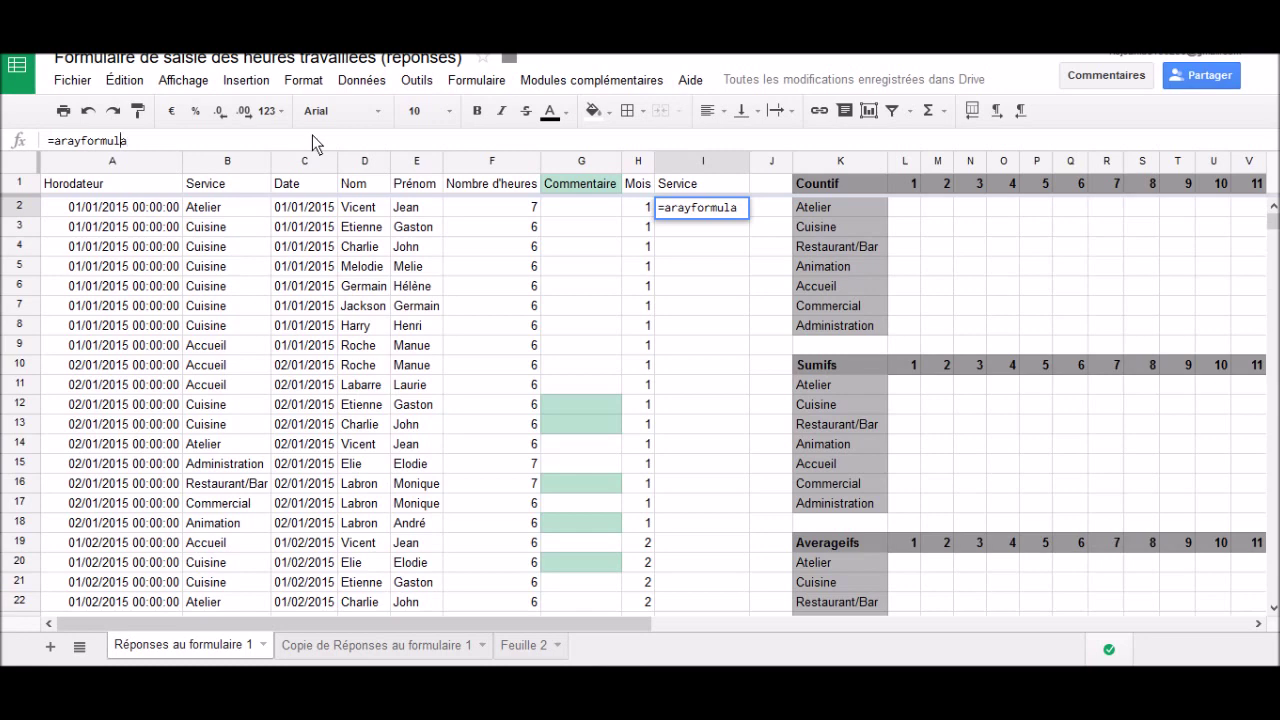
key("Left")
key("Left")
key("Left")
type("r")
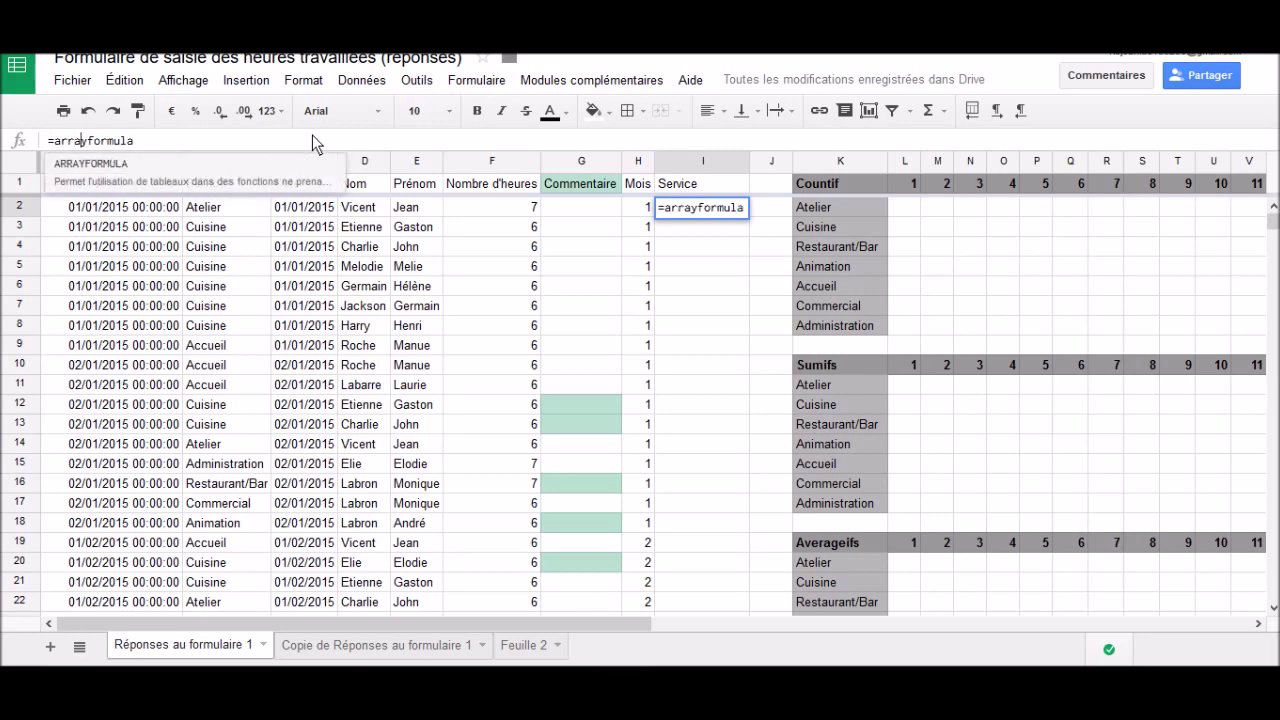
key("End")
type("(")
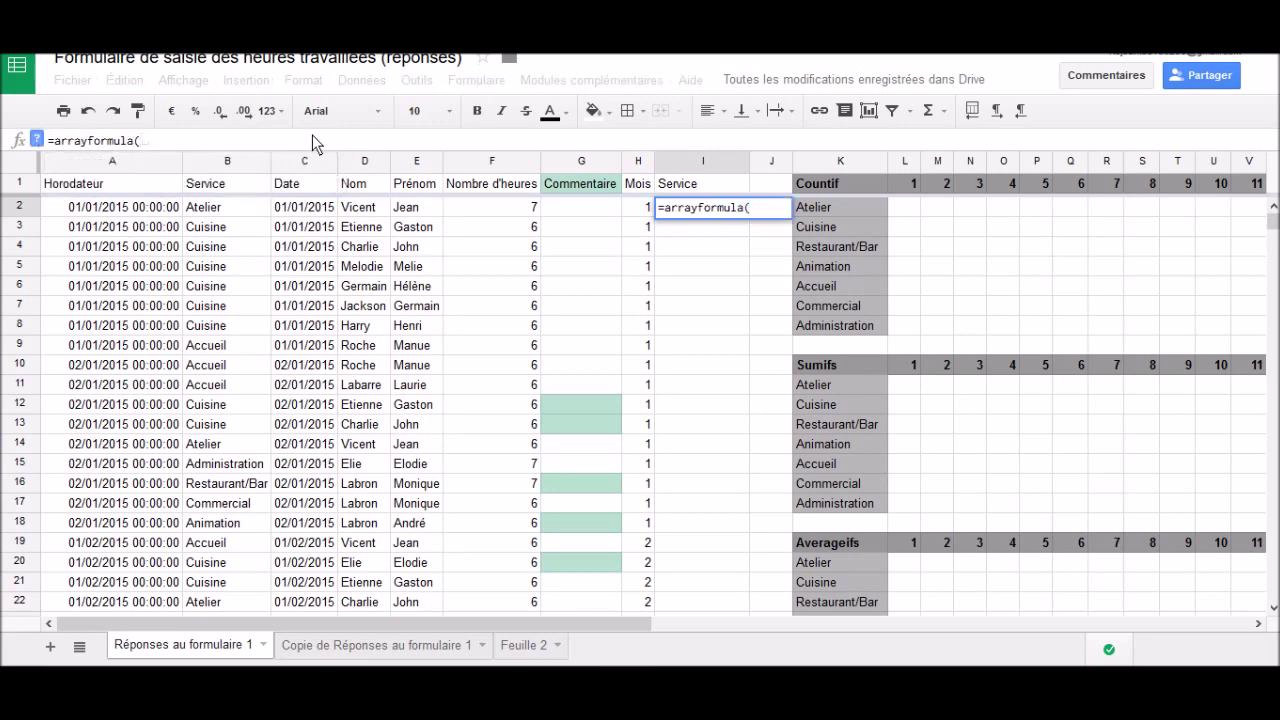
left_click(211, 170)
key("BackSpace")
key("BackSpace")
key("BackSpace")
type("if(")
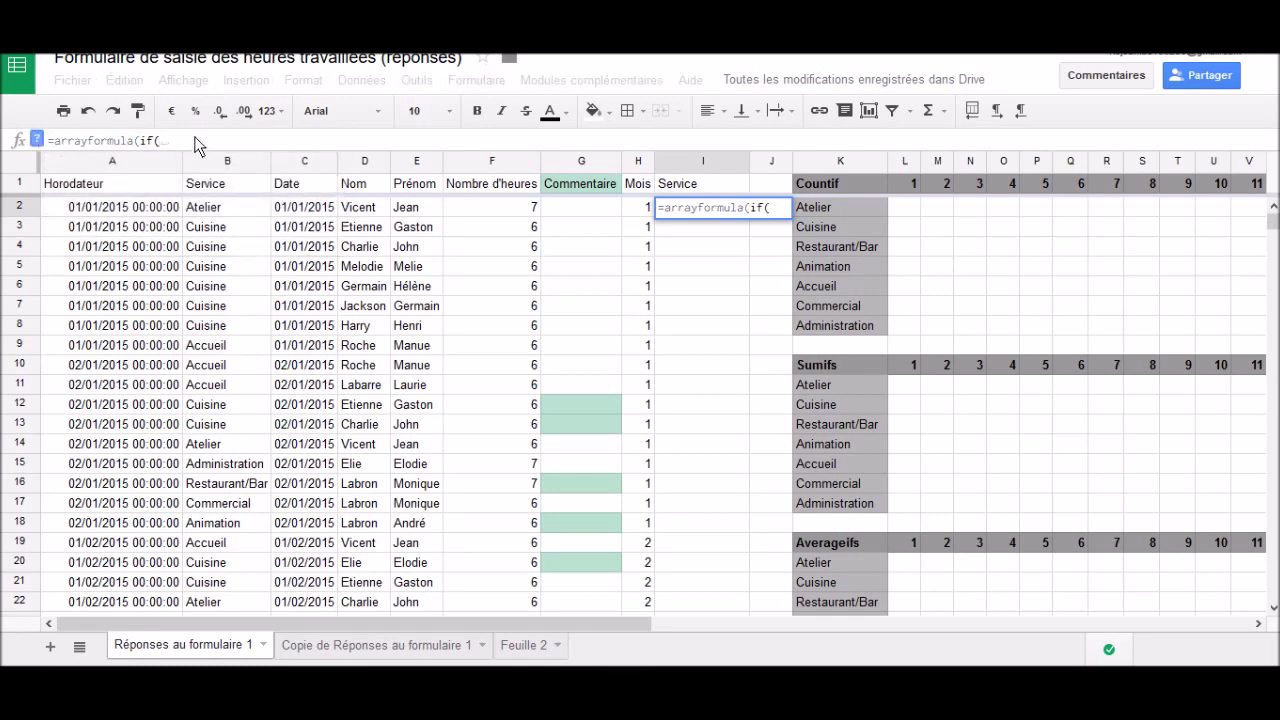
Step: Complete I2 as =arrayformula(if(A2:A999=0;;B2:B999)) to list each response's service
left_click(149, 162)
left_click(170, 141)
type("2:A")
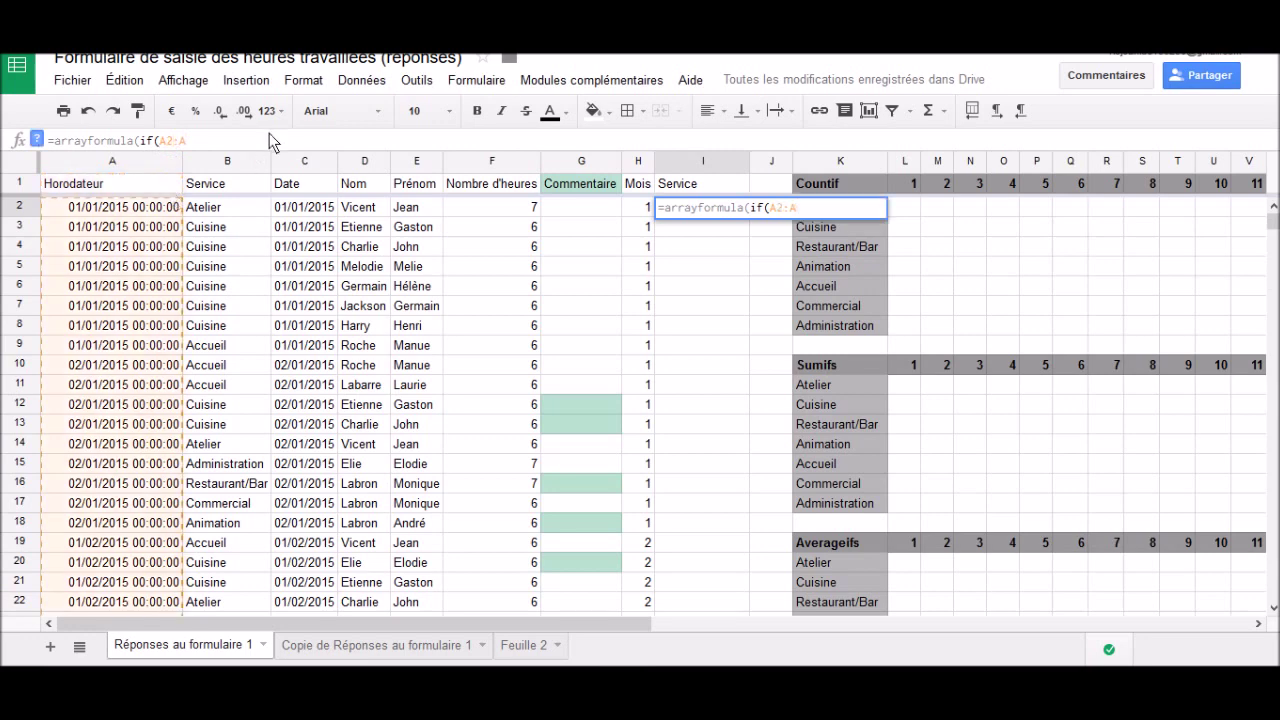
type("999=0;;")
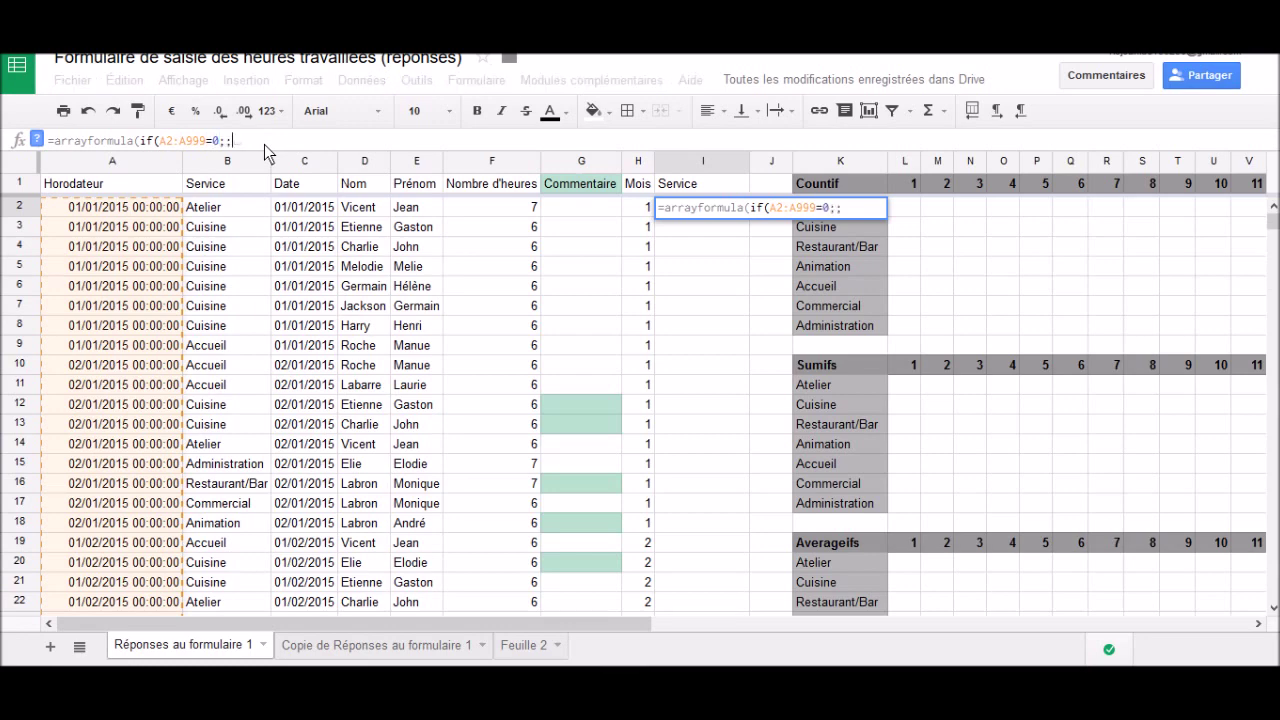
left_click(233, 162)
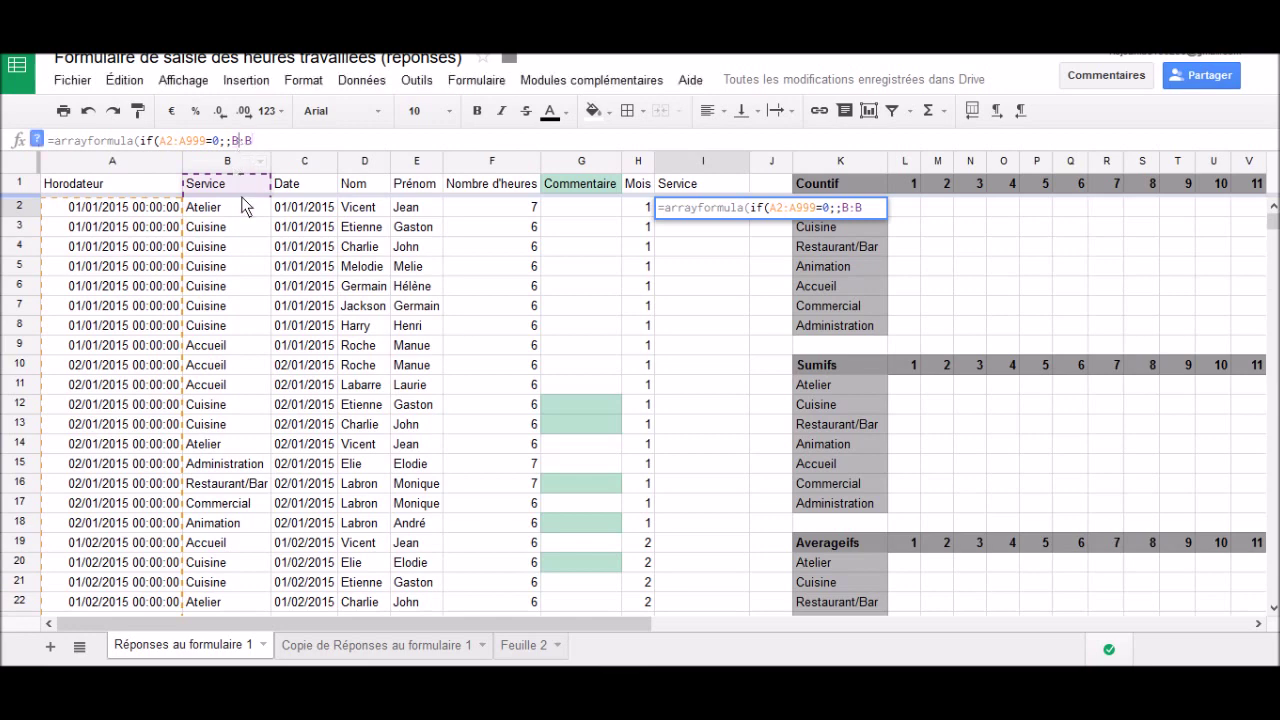
key("Left")
key("Left")
type("2:B")
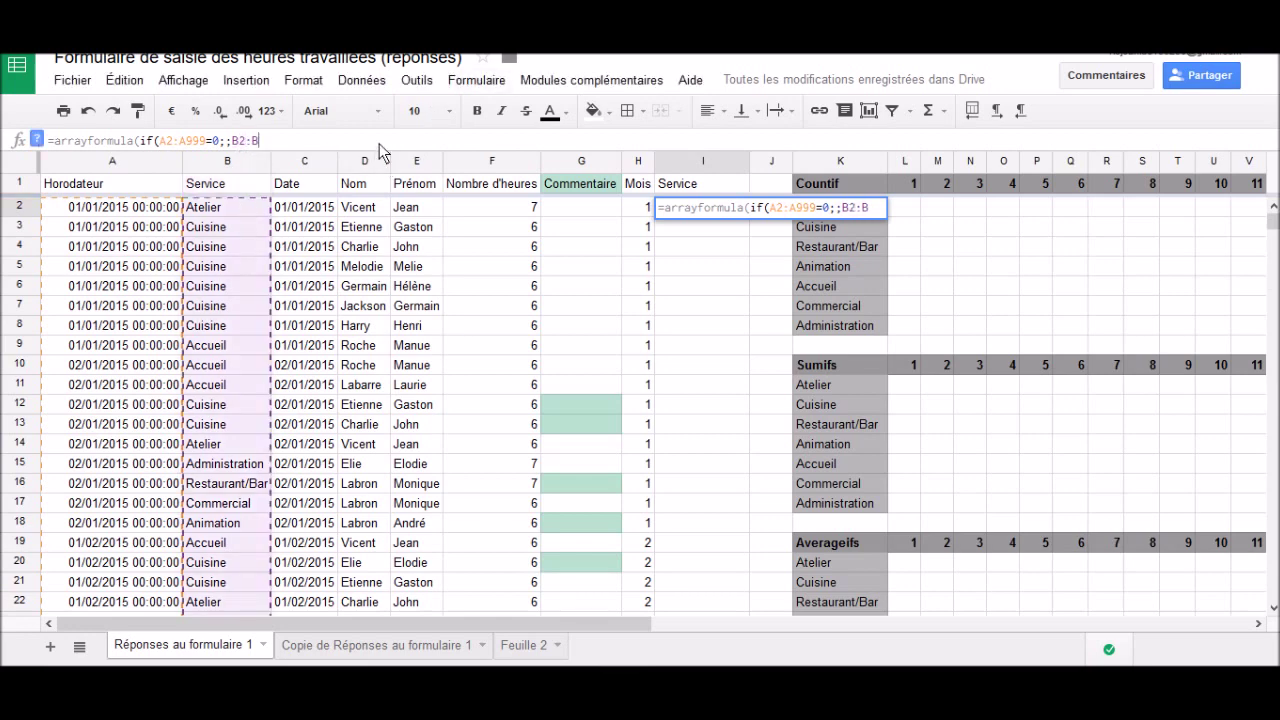
type("999))")
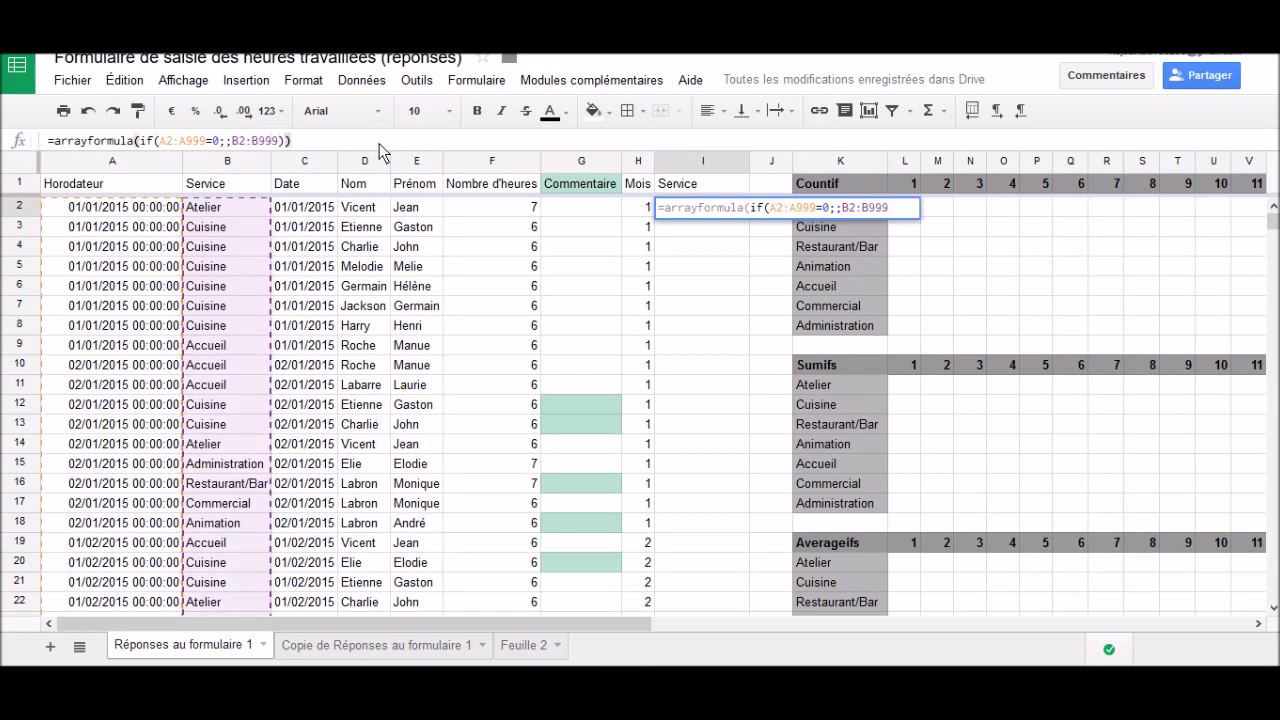
key("Return")
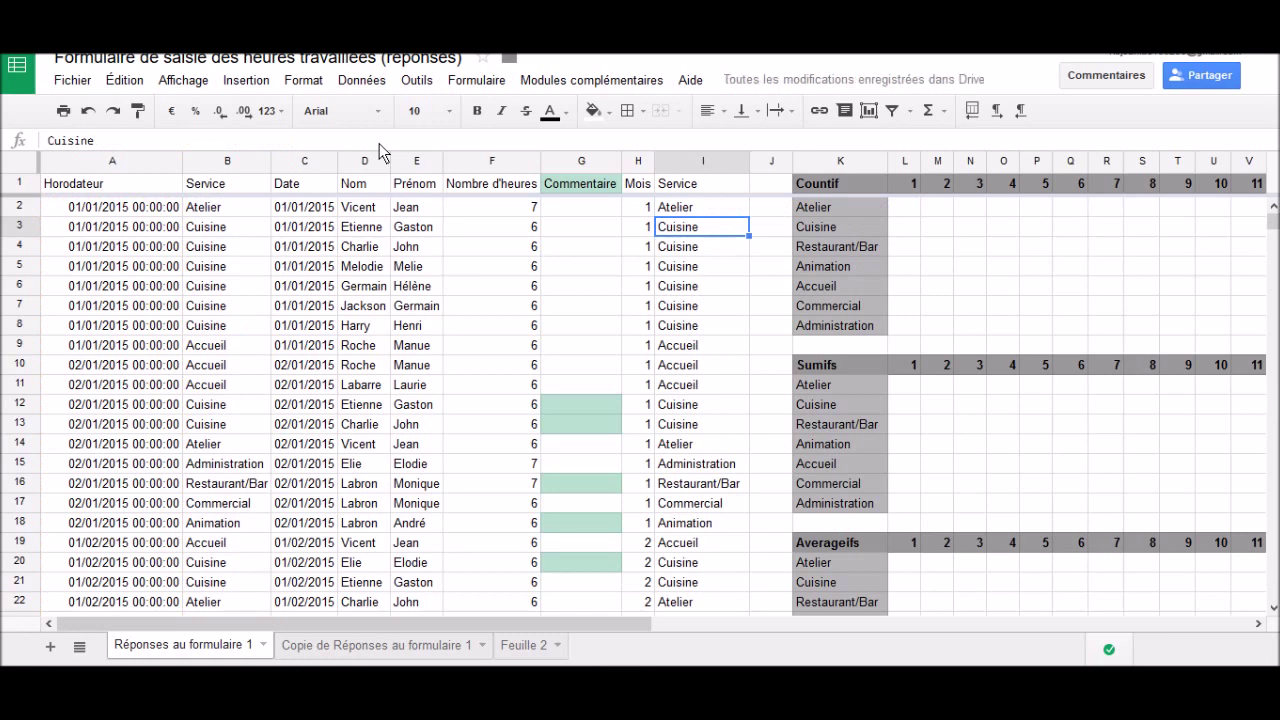
left_click(910, 207)
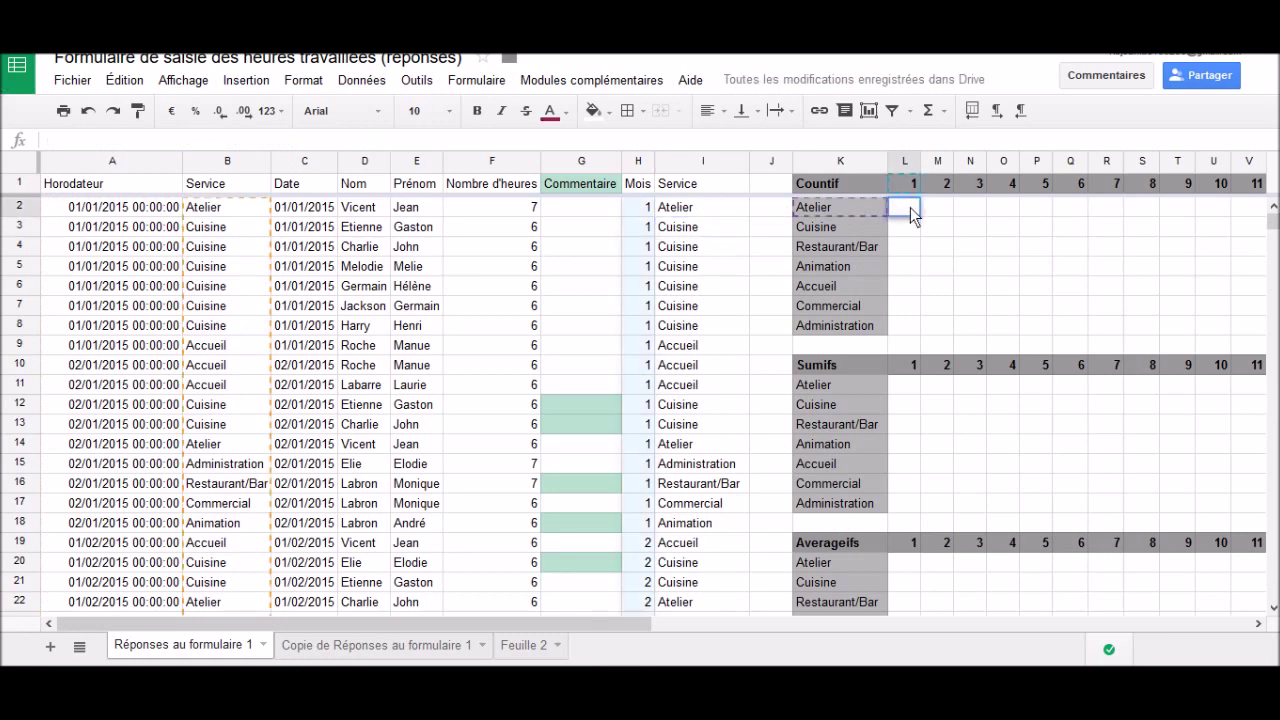
Step: In L2 start =countifs with the Service range B2:B999 and criterion K2
left_click(419, 140)
type("=count")
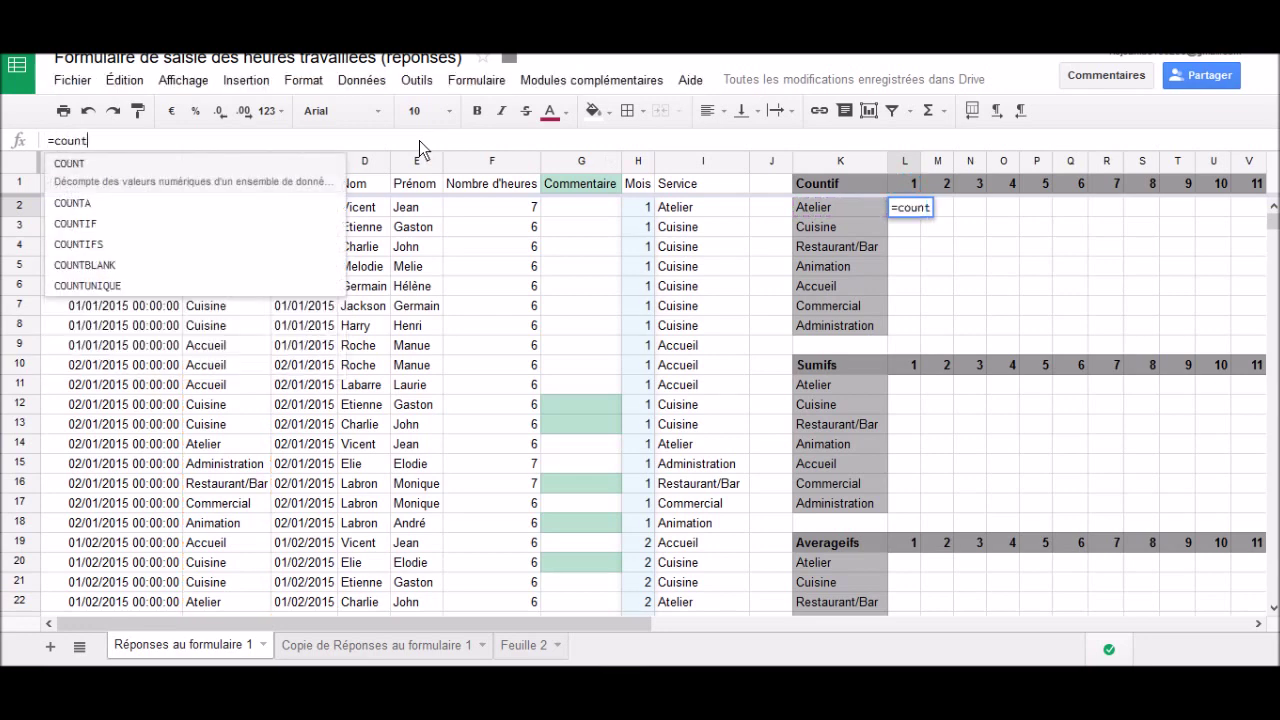
type("ifs")
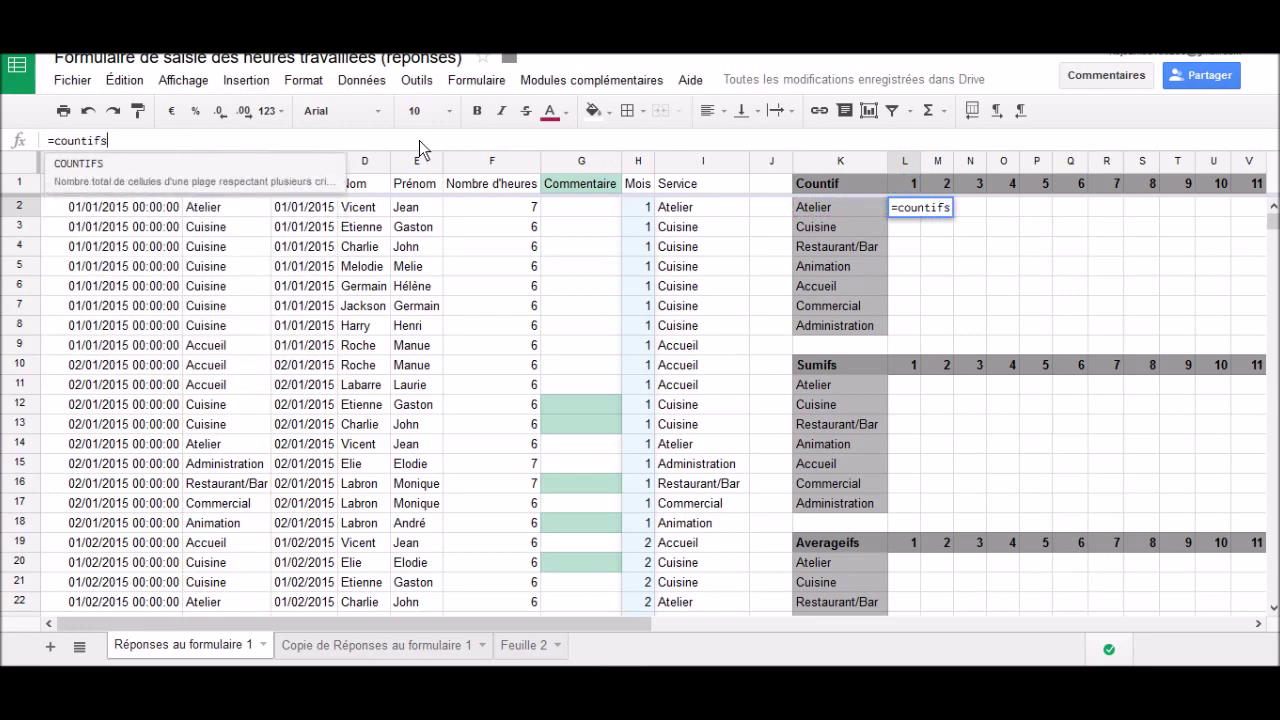
type("(")
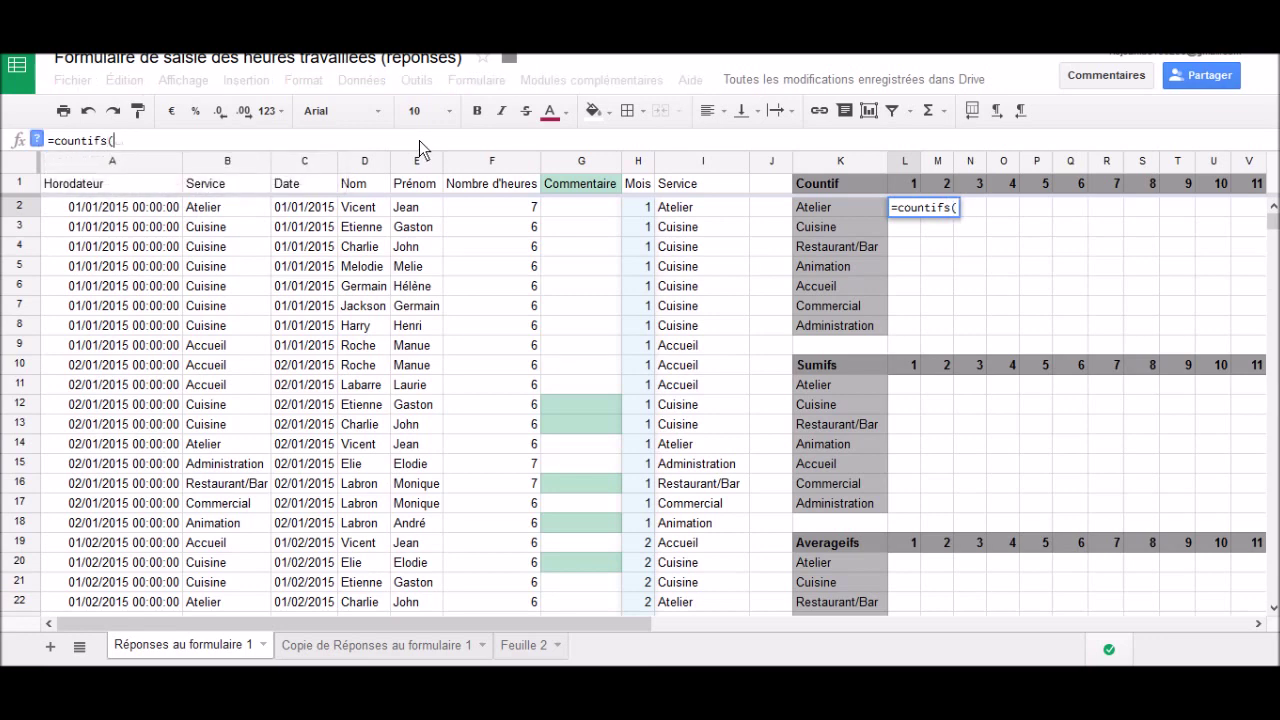
left_click(234, 166)
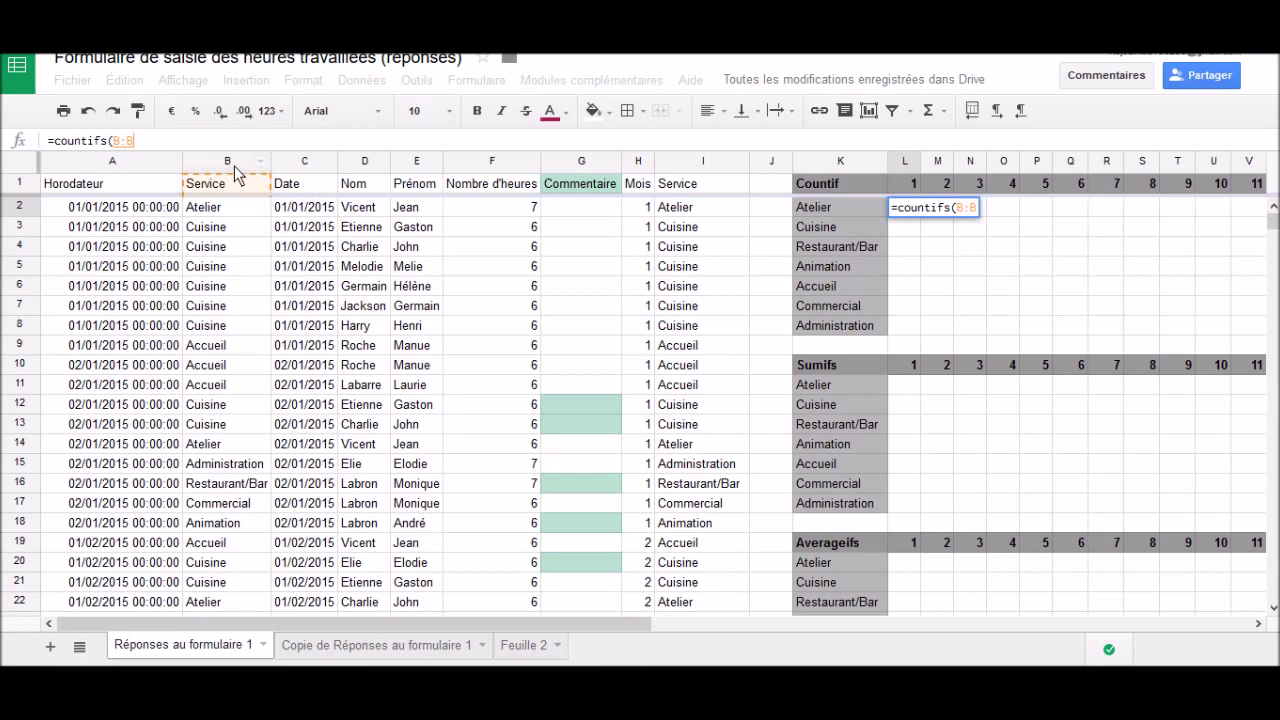
type(";")
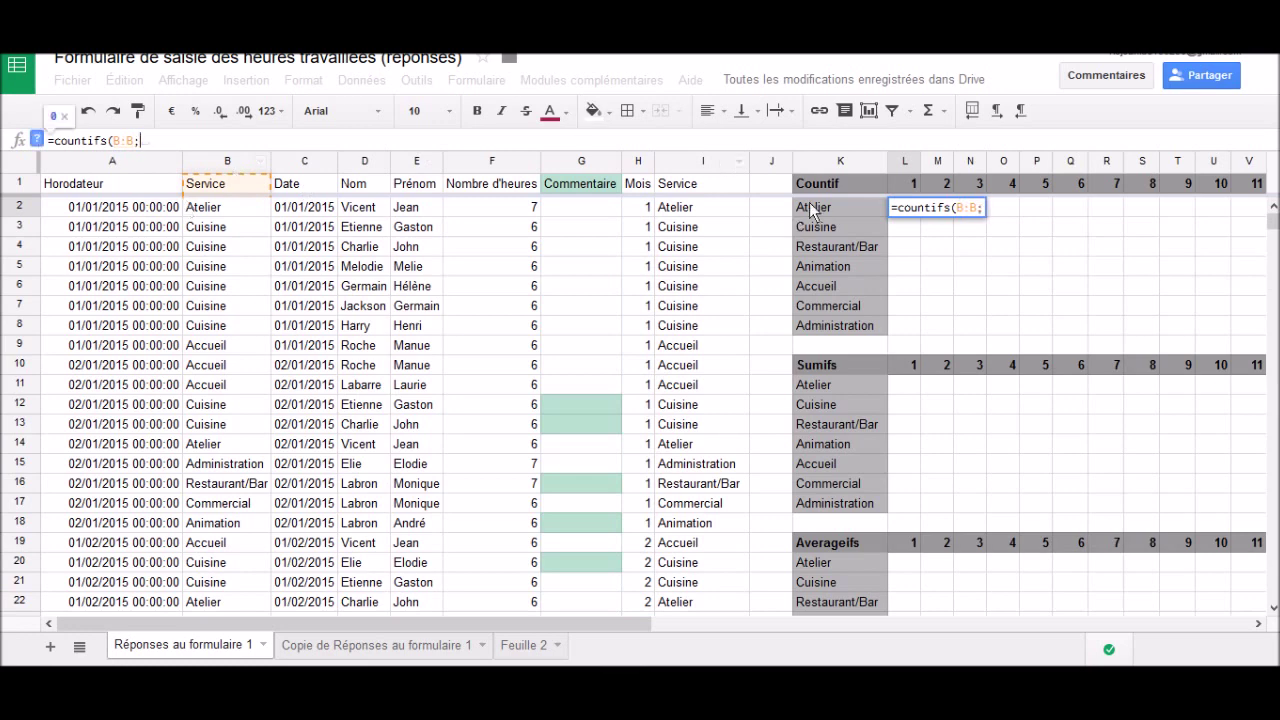
left_click(811, 202)
type(";")
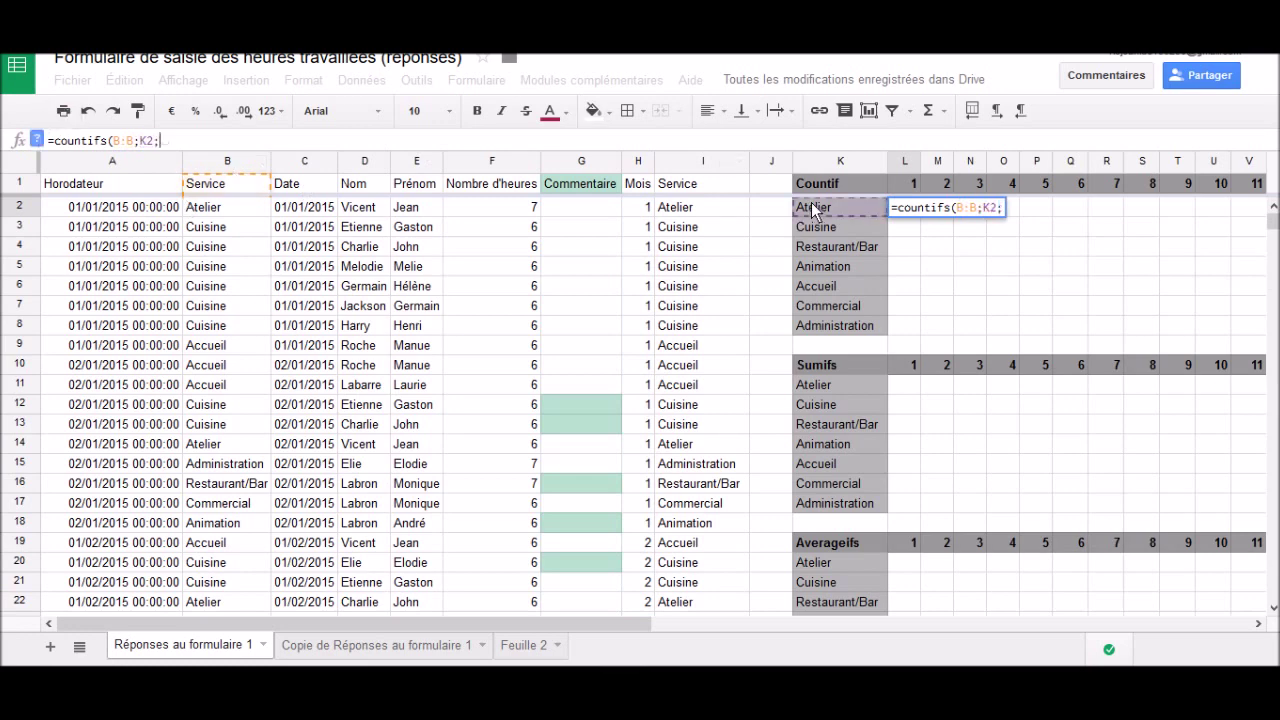
Step: Add the Mois range H2:H999 and month criterion L1, giving a count of 2
left_click(641, 165)
type(";")
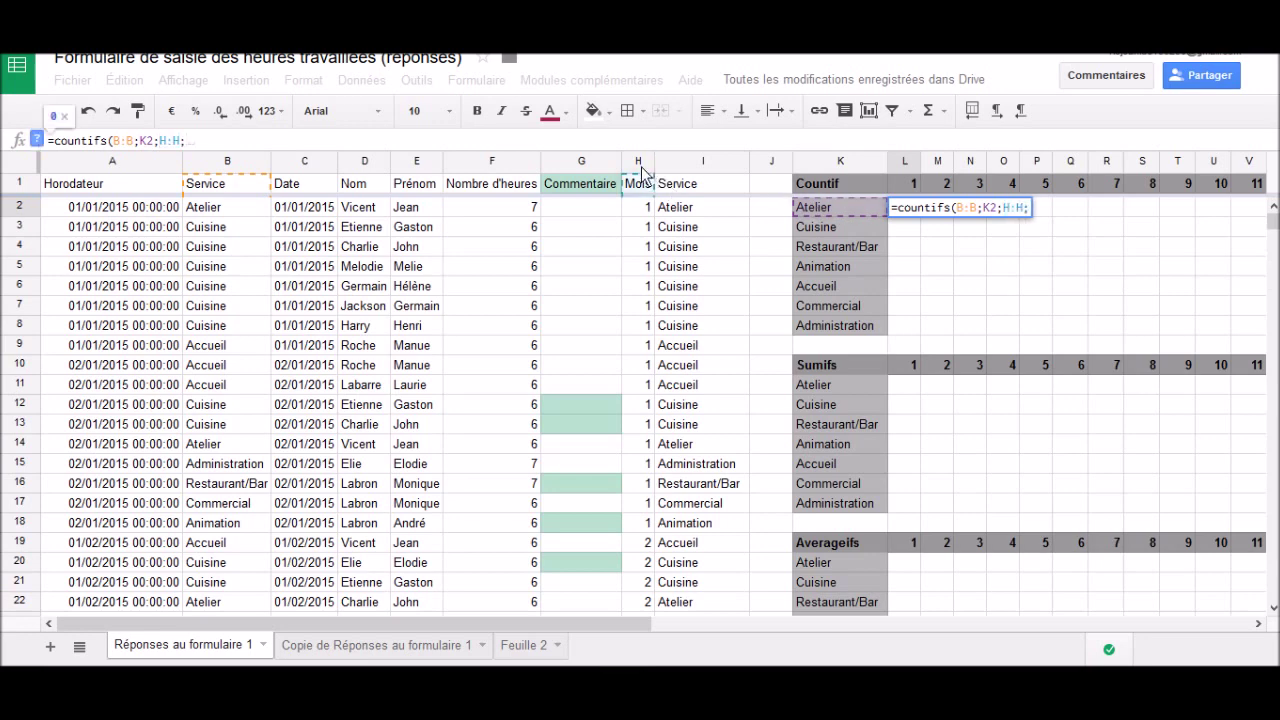
left_click(906, 189)
type(")")
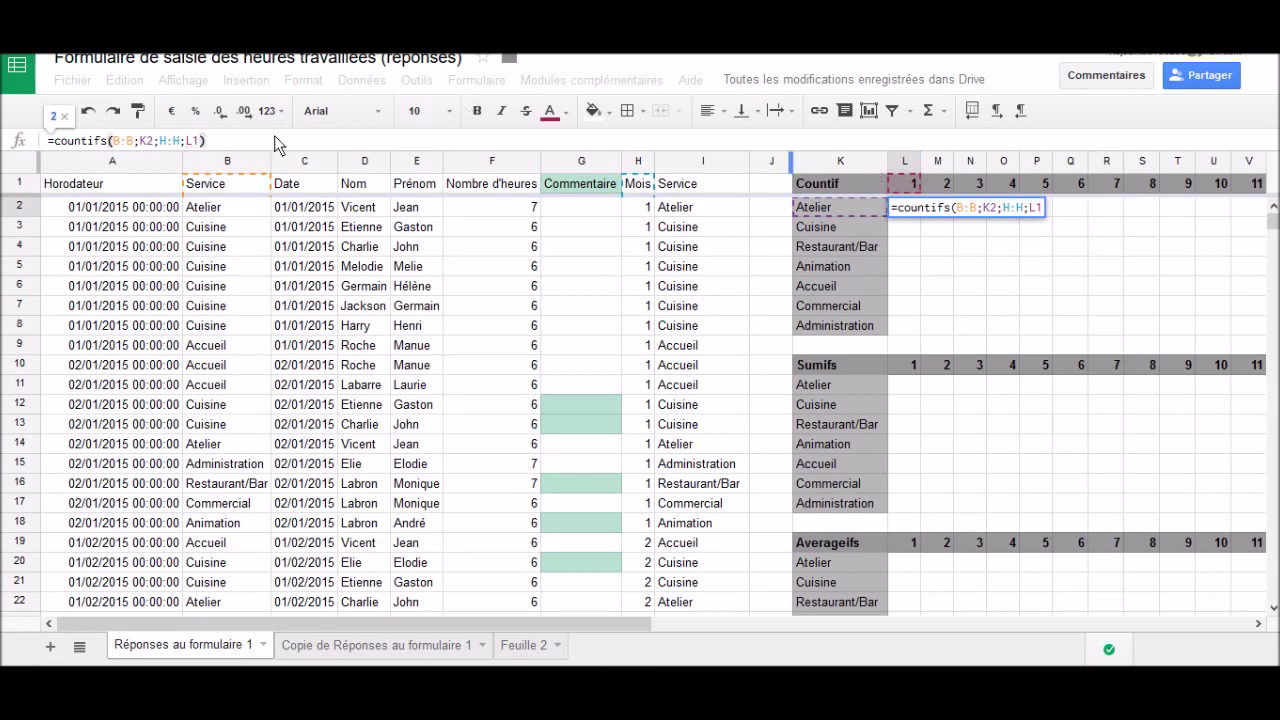
type("2")
type("999")
key("Left")
key("Left")
key("Left")
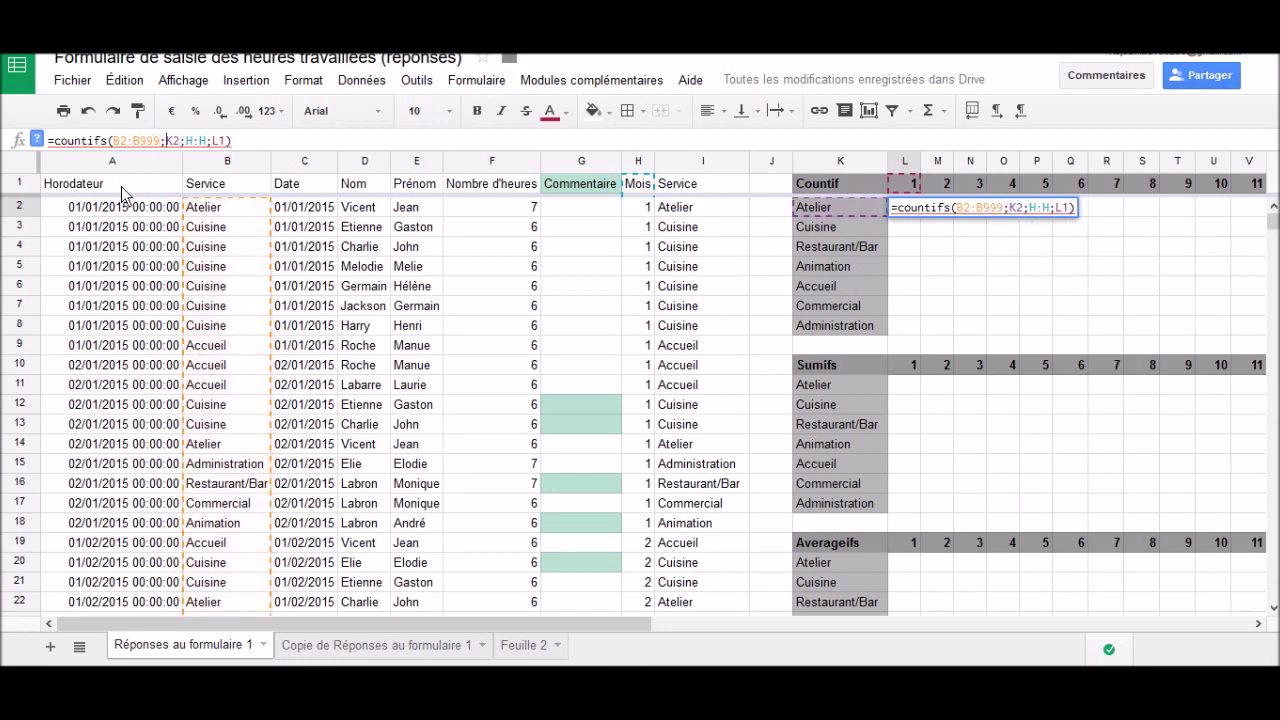
type("2:B")
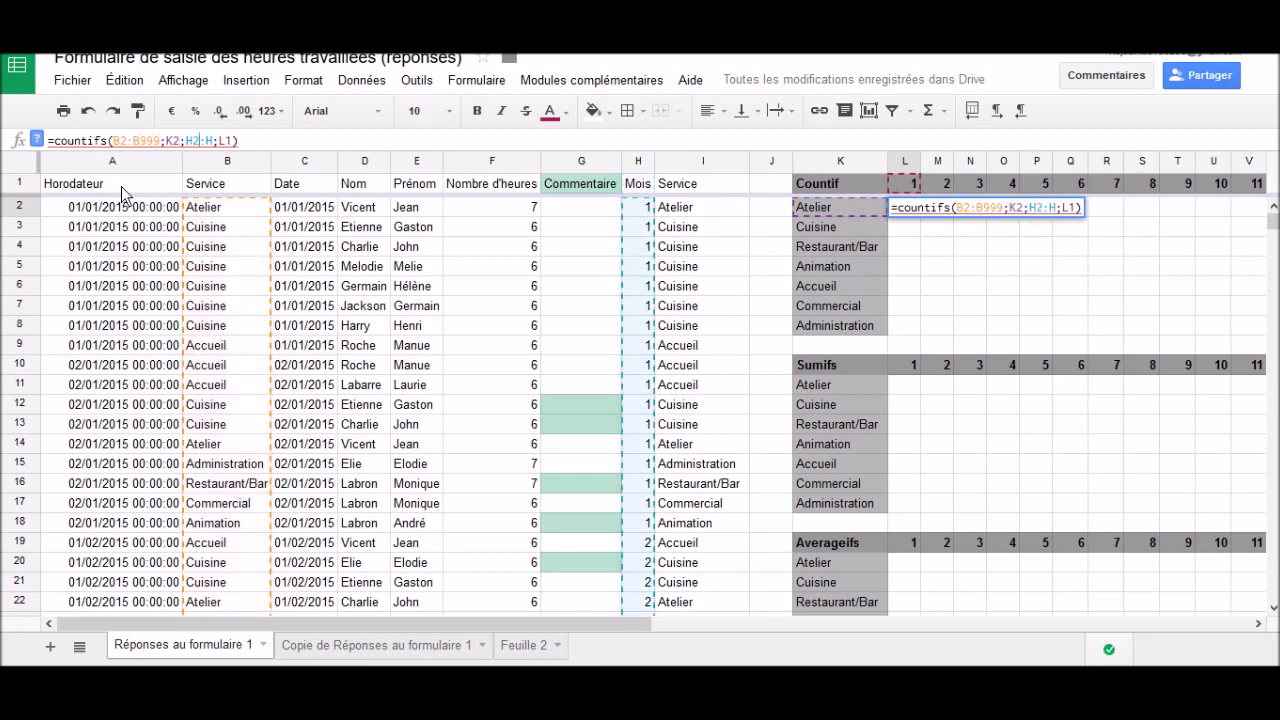
type("999")
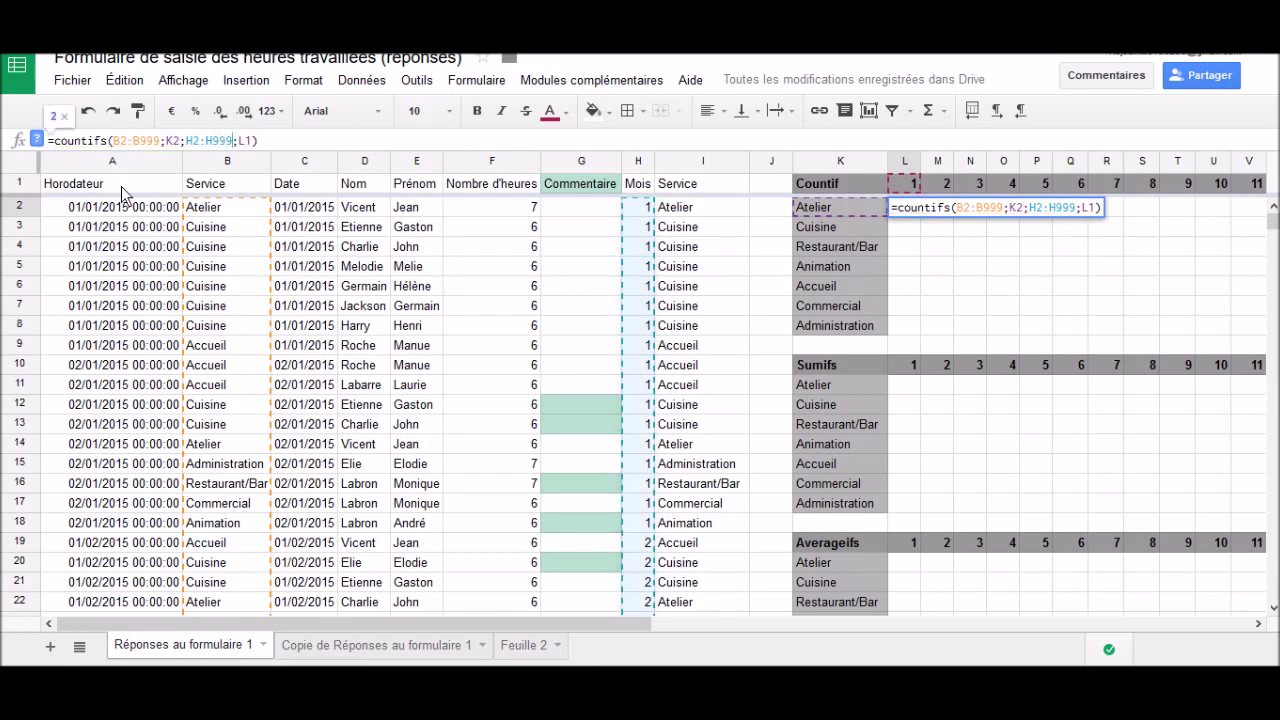
key("Return")
key("Up")
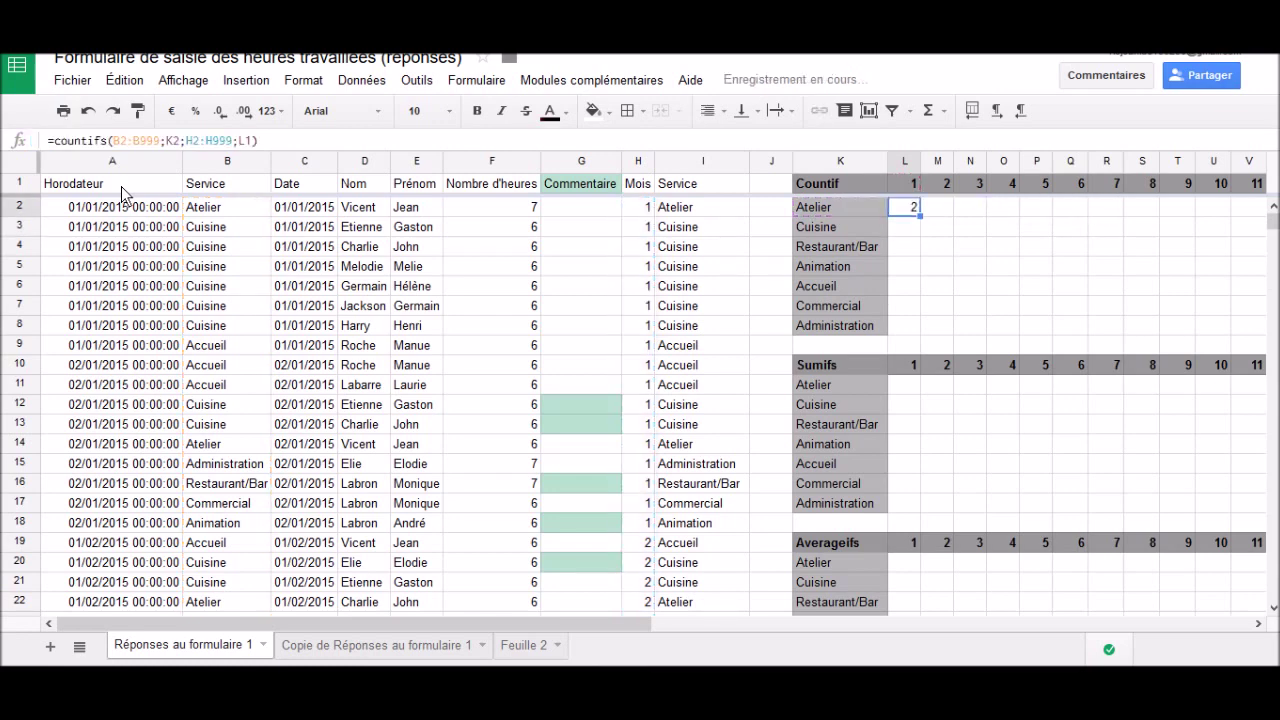
Step: In L2's COUNTIFS, lock the Service range as $B$2:$B$999 and the criterion as $K2
left_click(111, 141)
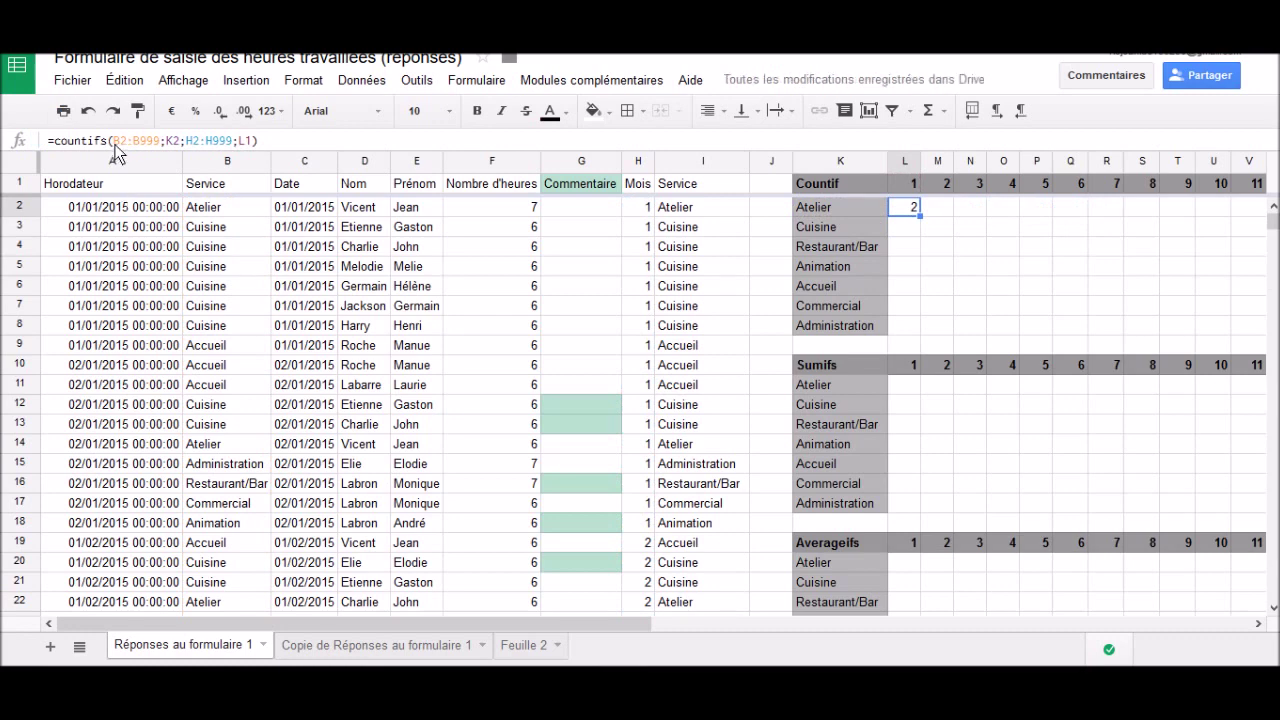
type("$")
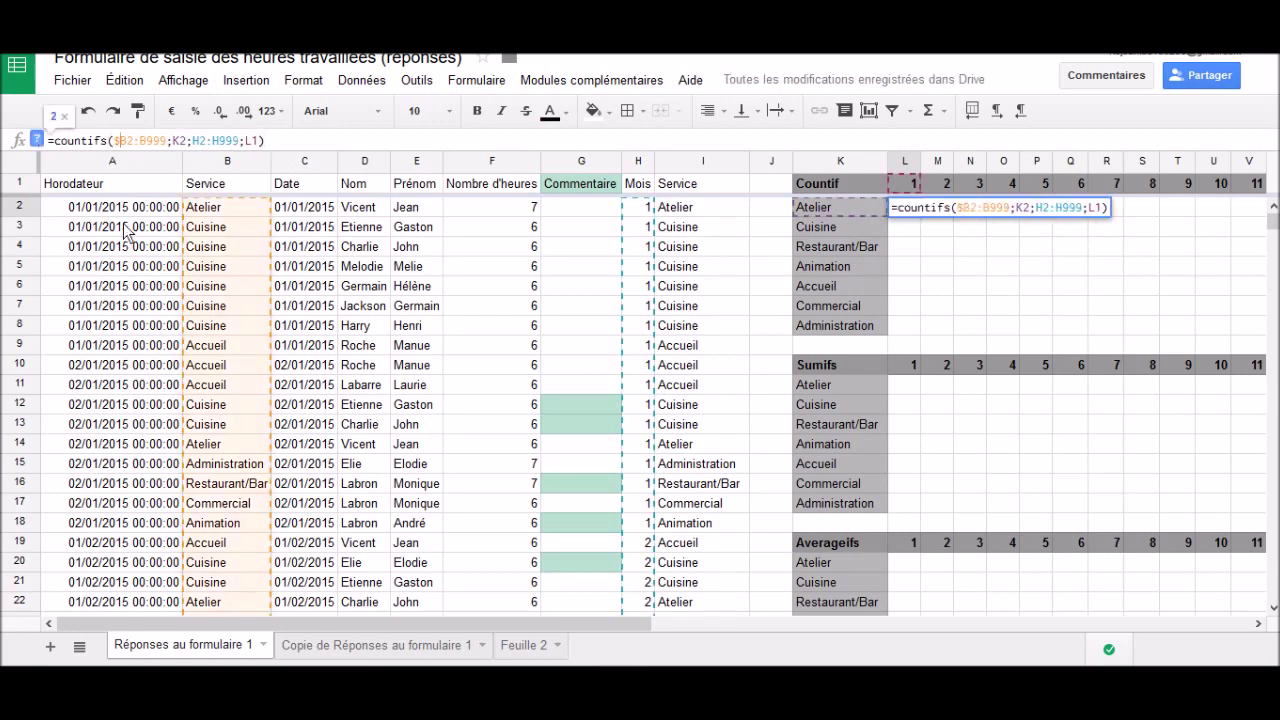
key("Right")
type("$")
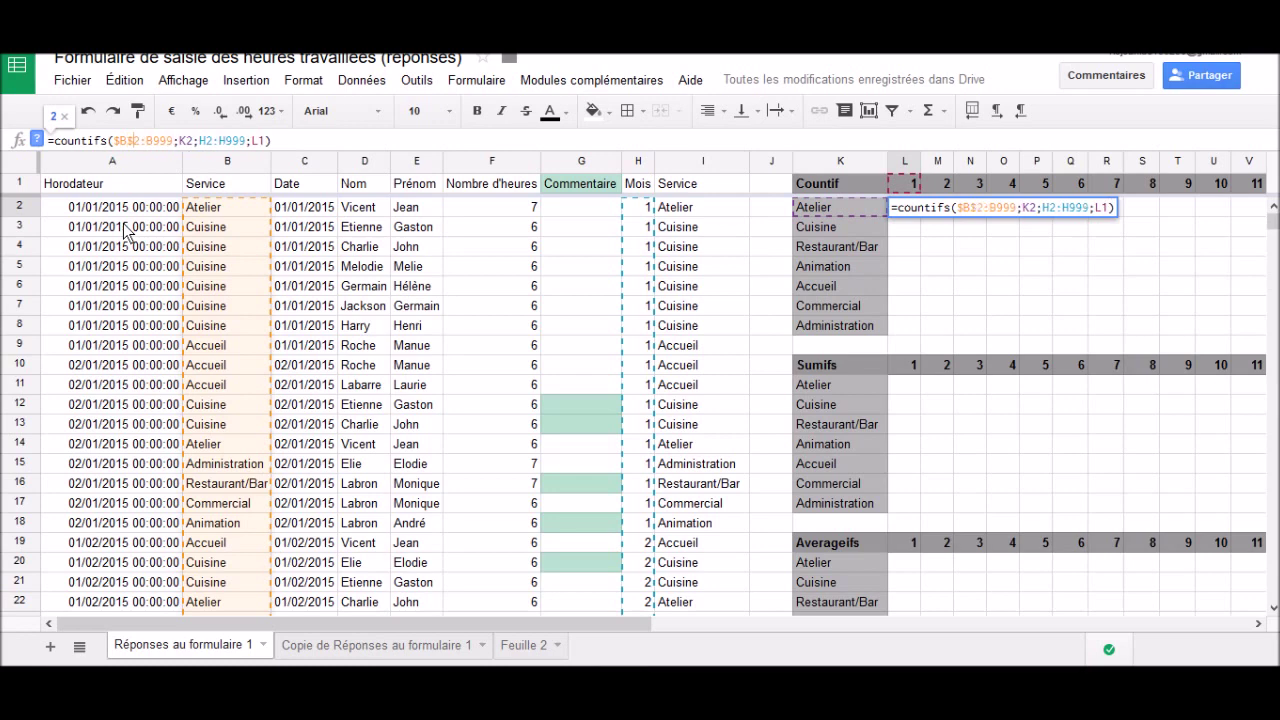
key("Right")
key("Right")
type("$")
key("Right")
type("$B$")
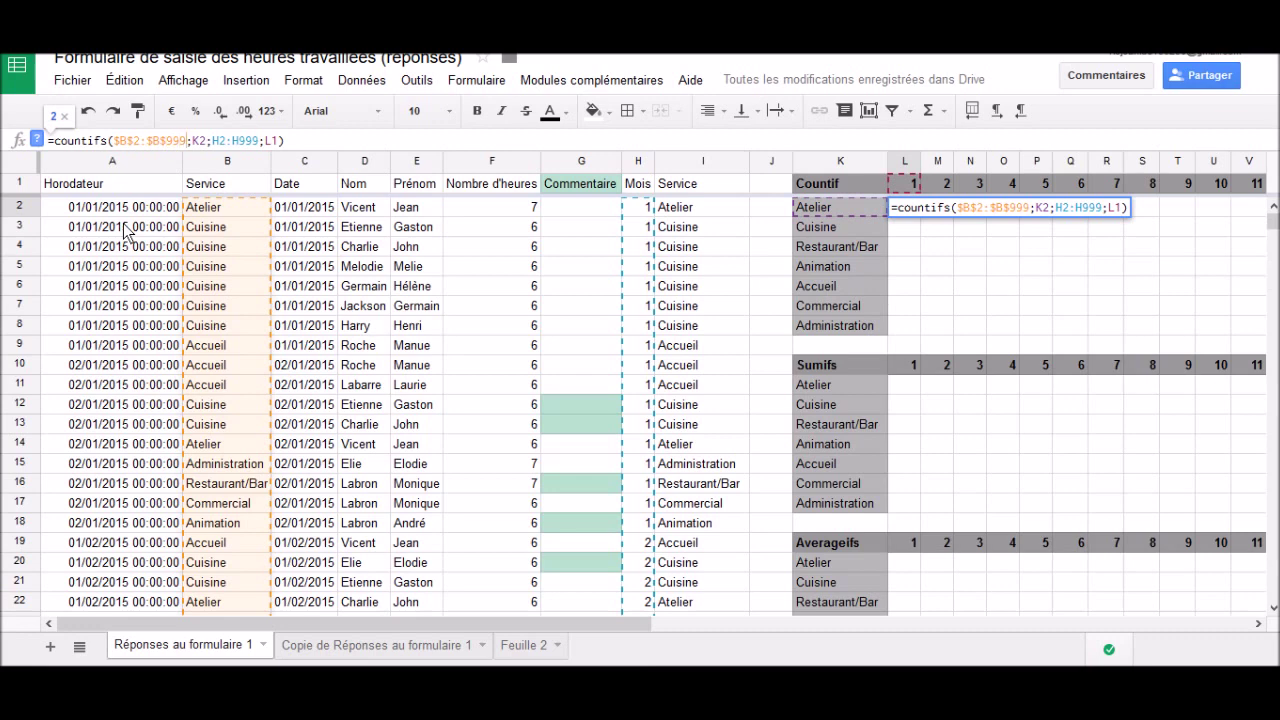
key("Right")
key("Right")
key("Right")
type("$")
Step: Lock the Mois range as $H$2:$H$999 and the month header as L$1
key("Right")
key("Right")
type("$")
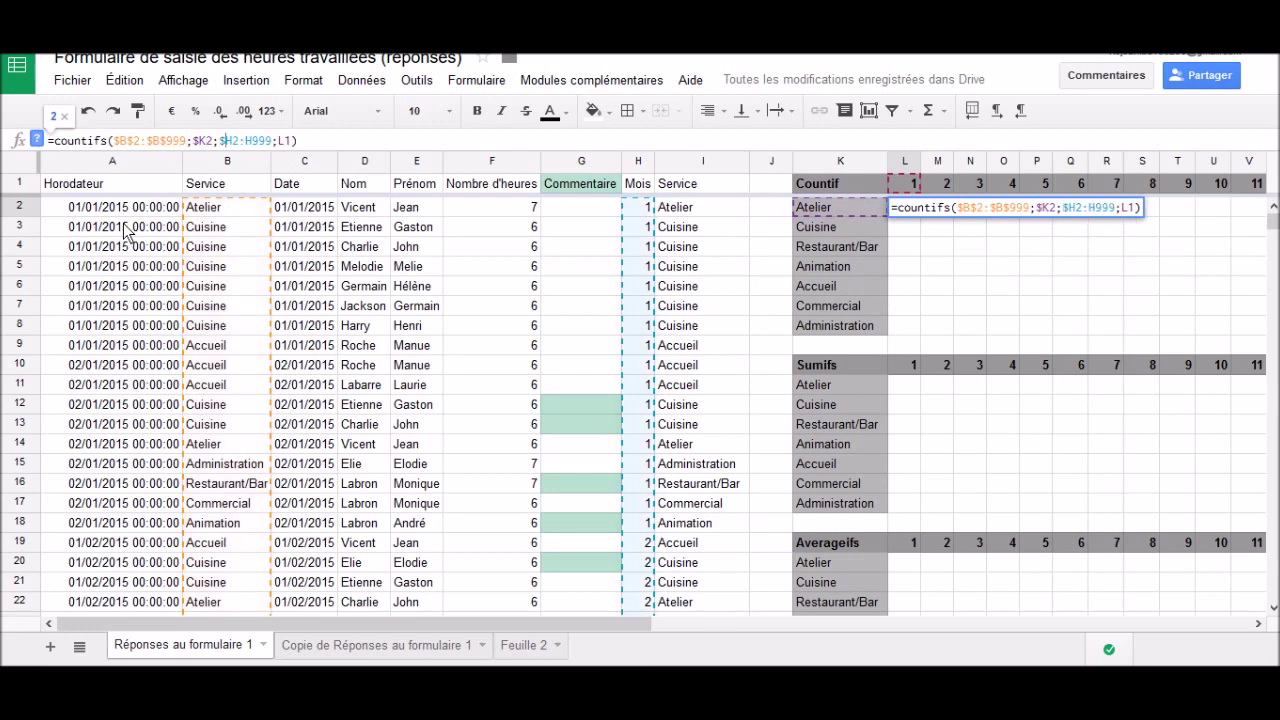
key("Right")
type("$")
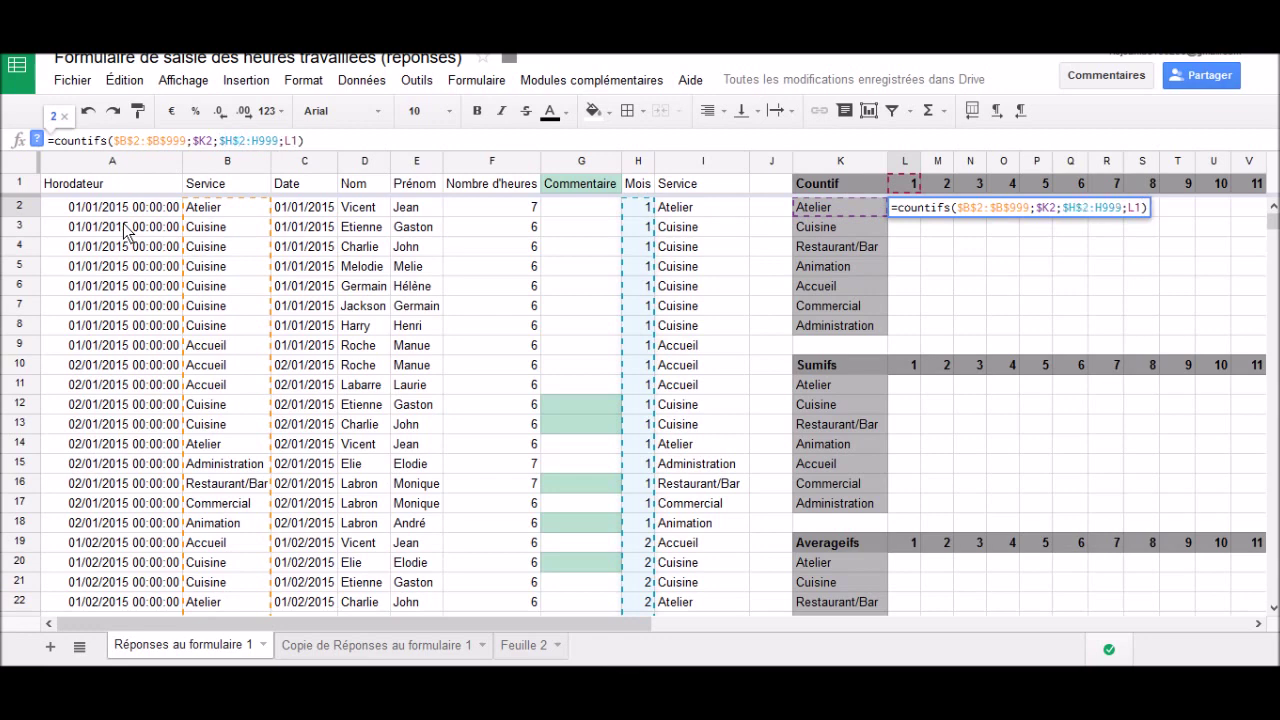
key("Right")
key("Right")
type("$")
key("Right")
type("$")
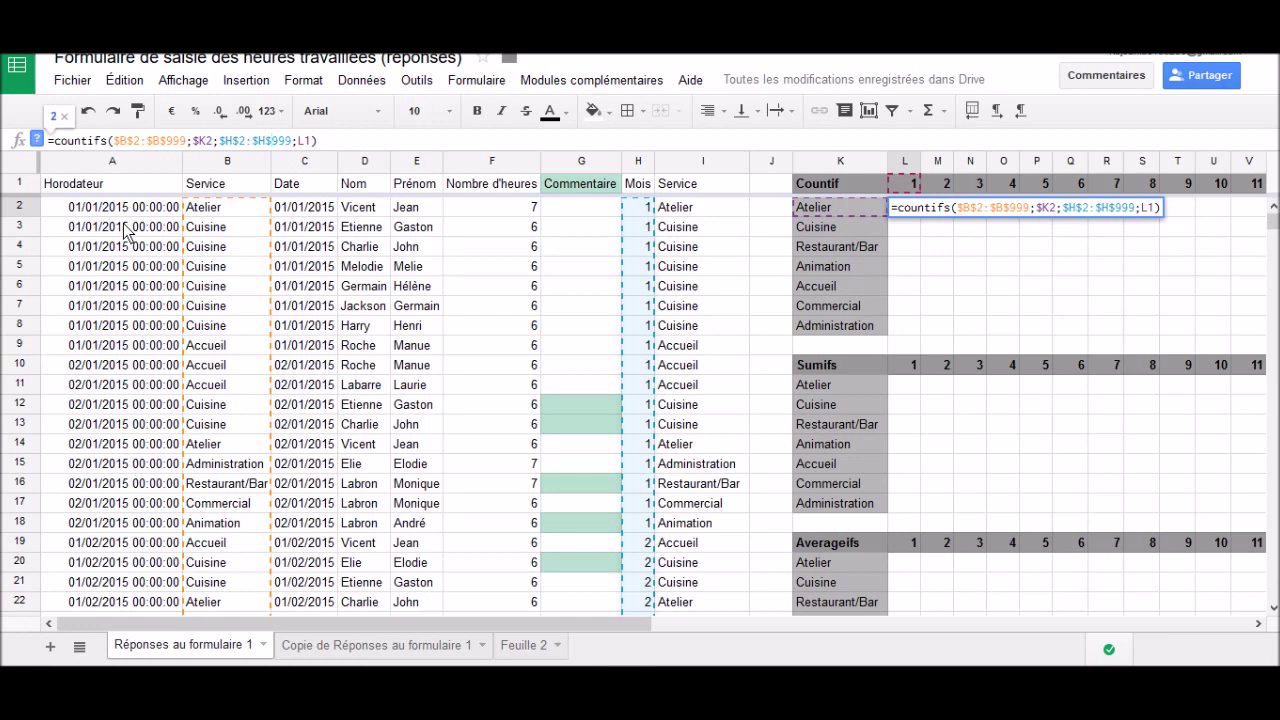
key("Right")
key("Right")
key("Right")
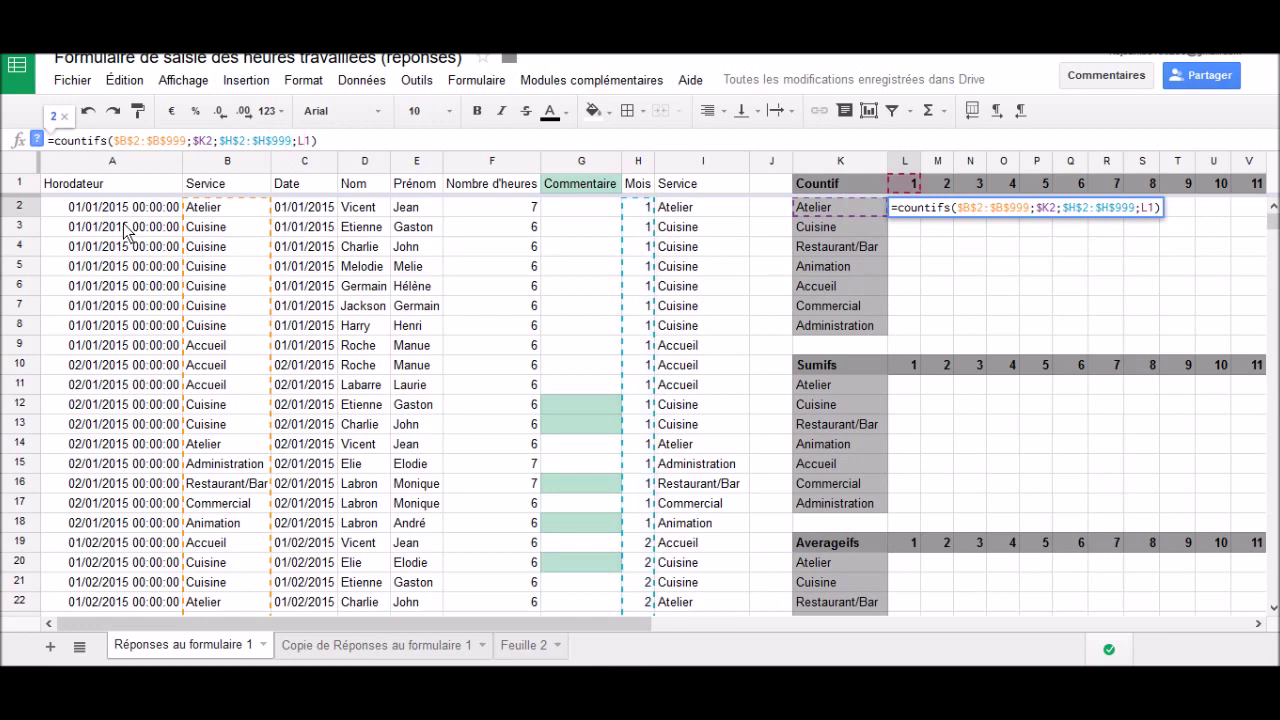
type("$")
key("Return")
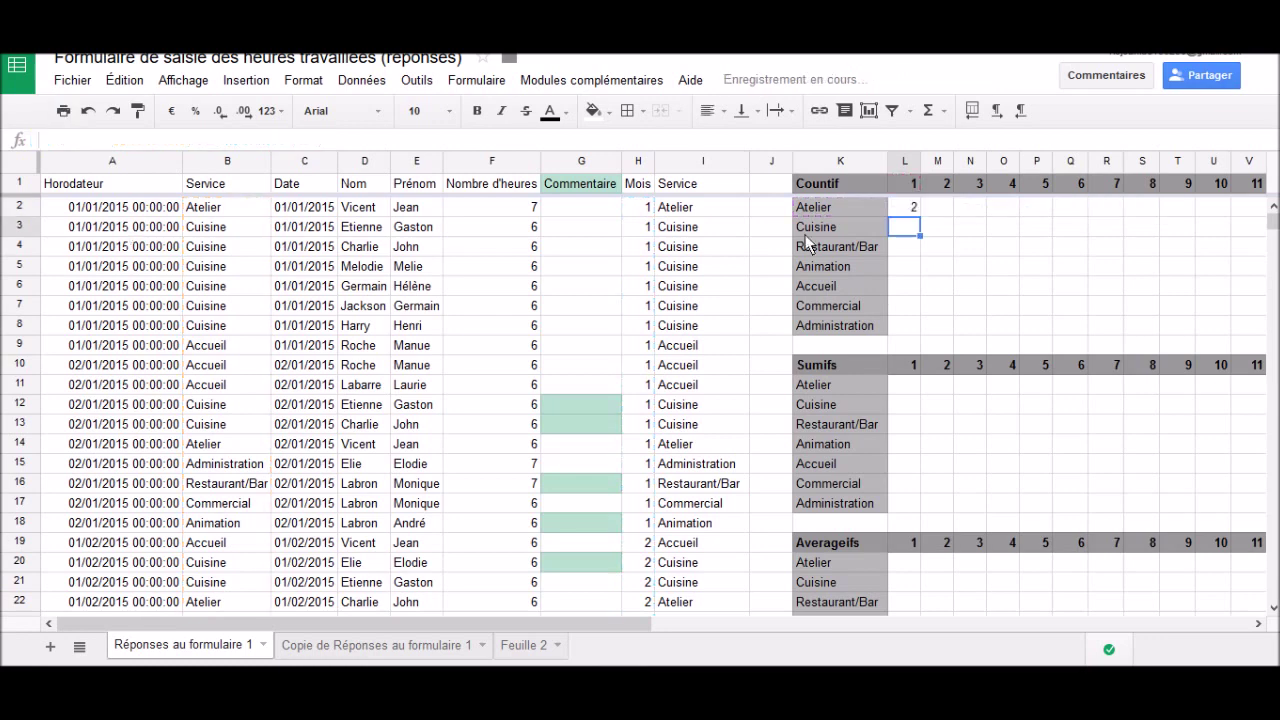
Step: Copy the L2 COUNTIFS formula down to row 8 and across to month 12, filling L2:W8
left_click(908, 208)
mouse_move(918, 216)
left_mouse_down()
mouse_move(906, 328)
mouse_move(1264, 316)
mouse_move(1170, 328)
left_mouse_up()
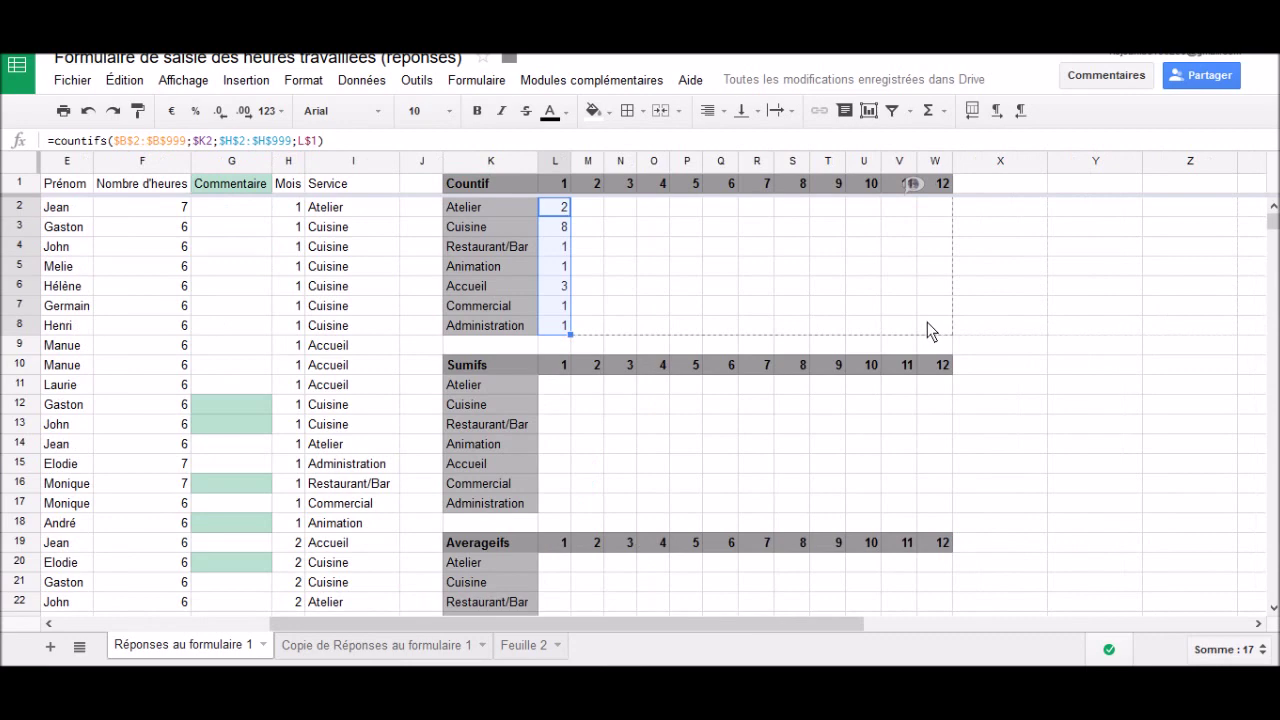
left_click_drag(927, 323, 927, 323)
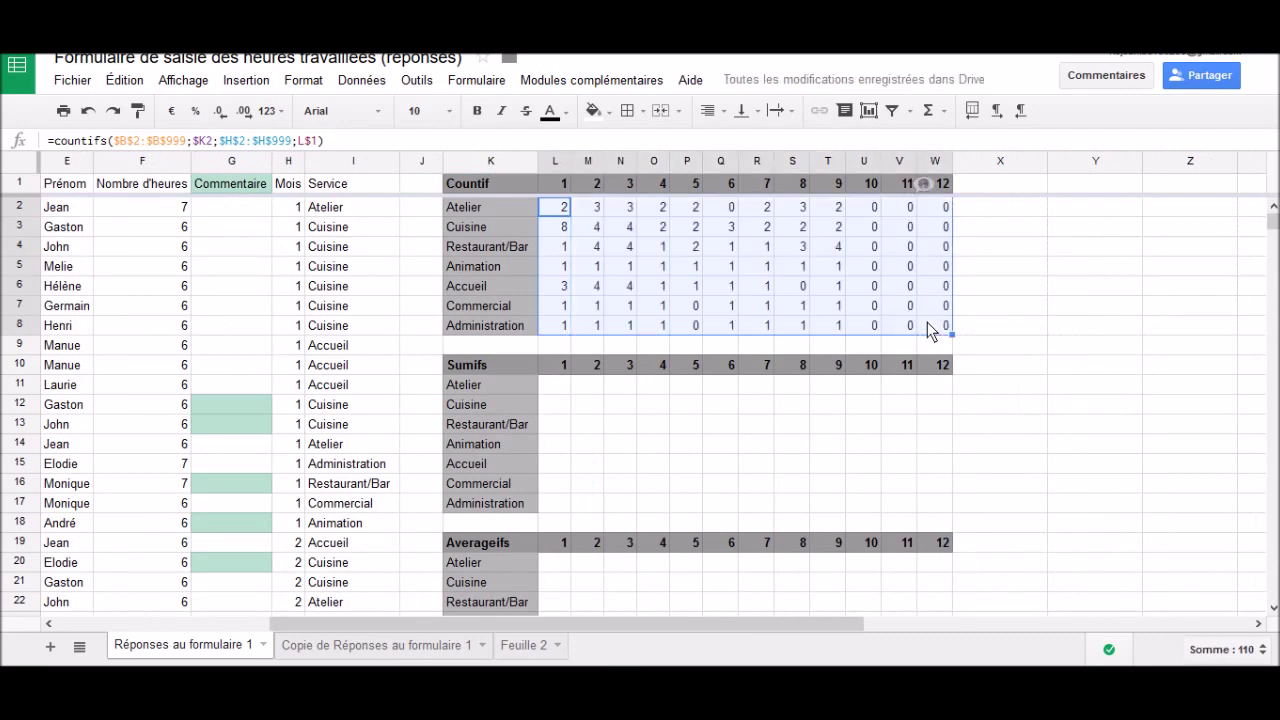
key("ctrl+Home")
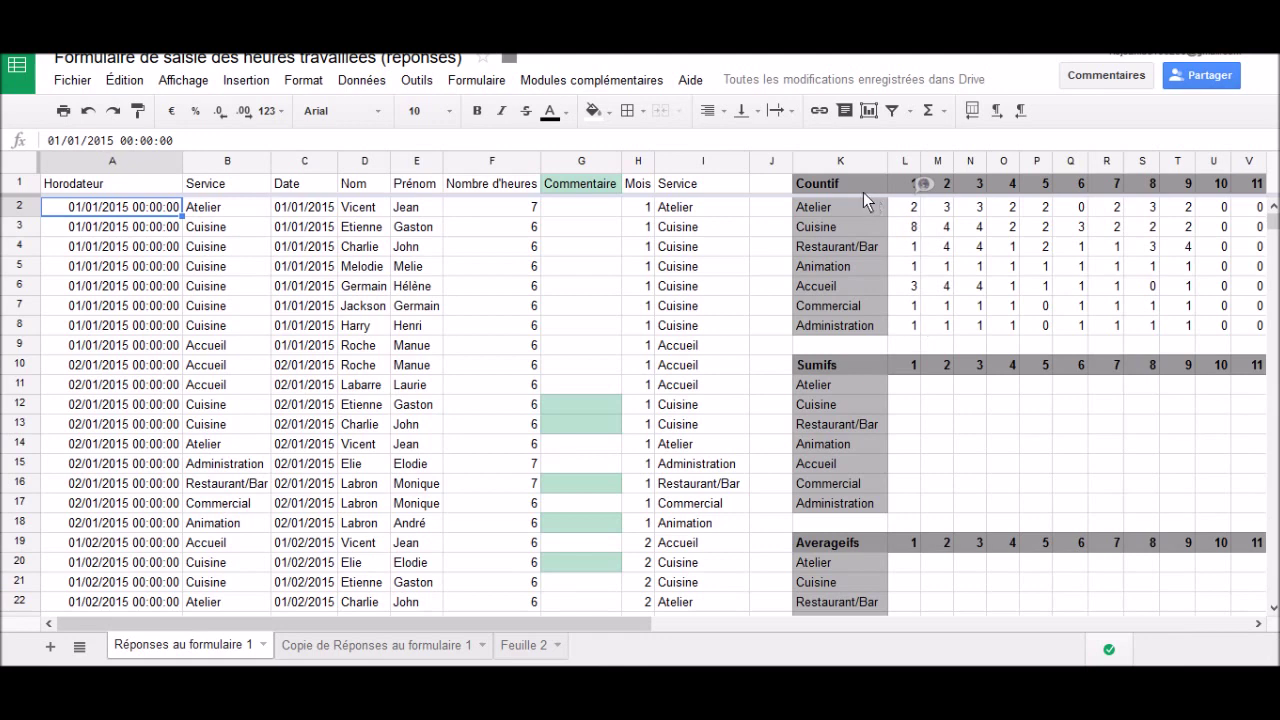
Step: Rename the K1 table heading from Countif to Countifs
left_click(859, 189)
type("s")
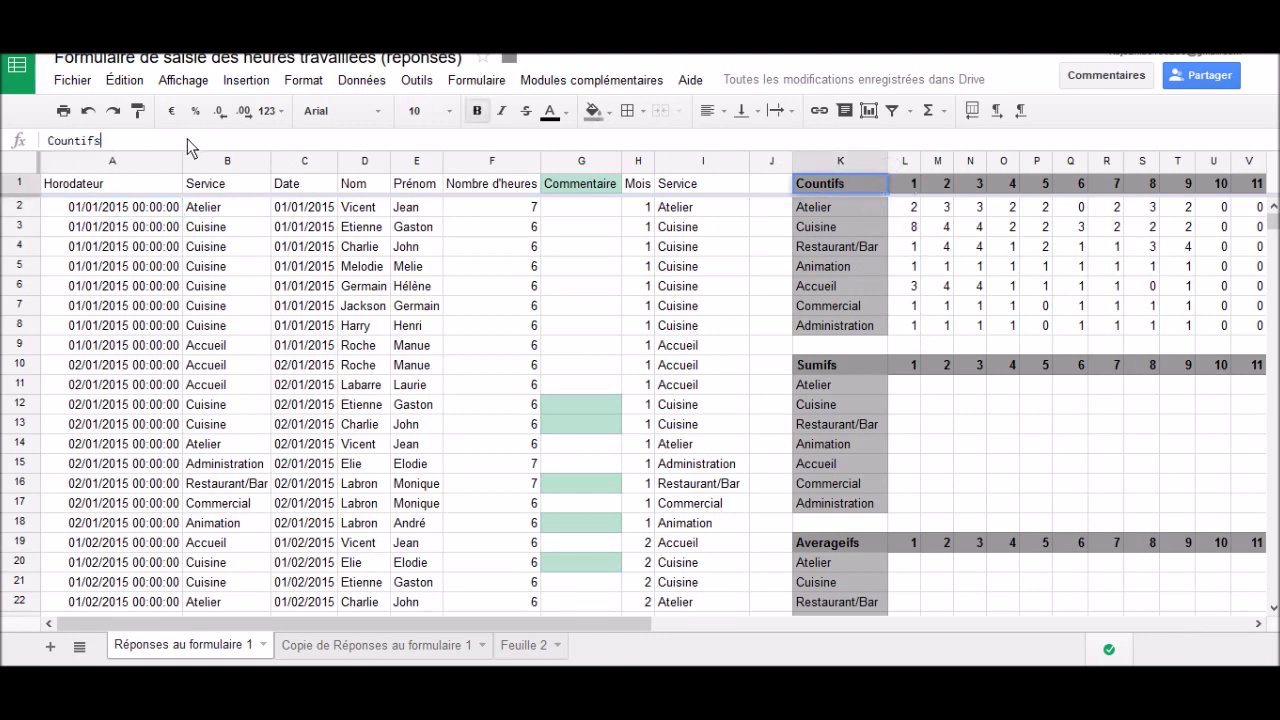
key("Return")
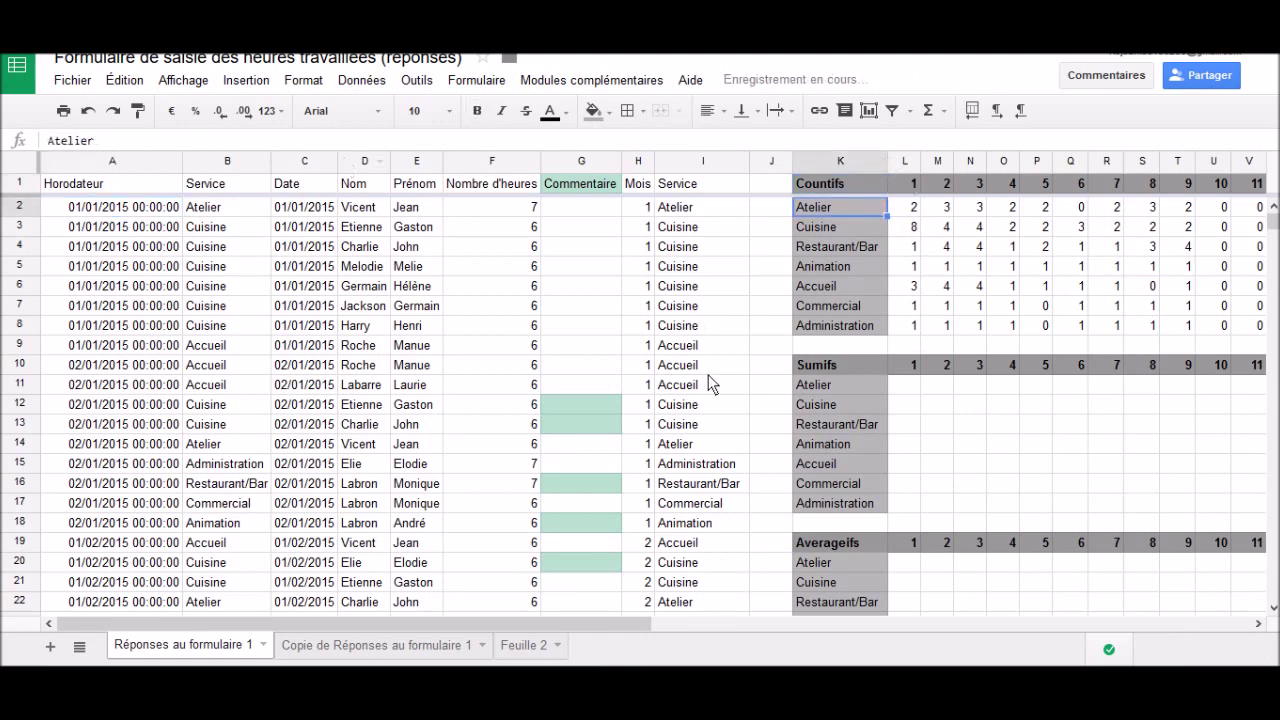
left_click(907, 390)
type("=")
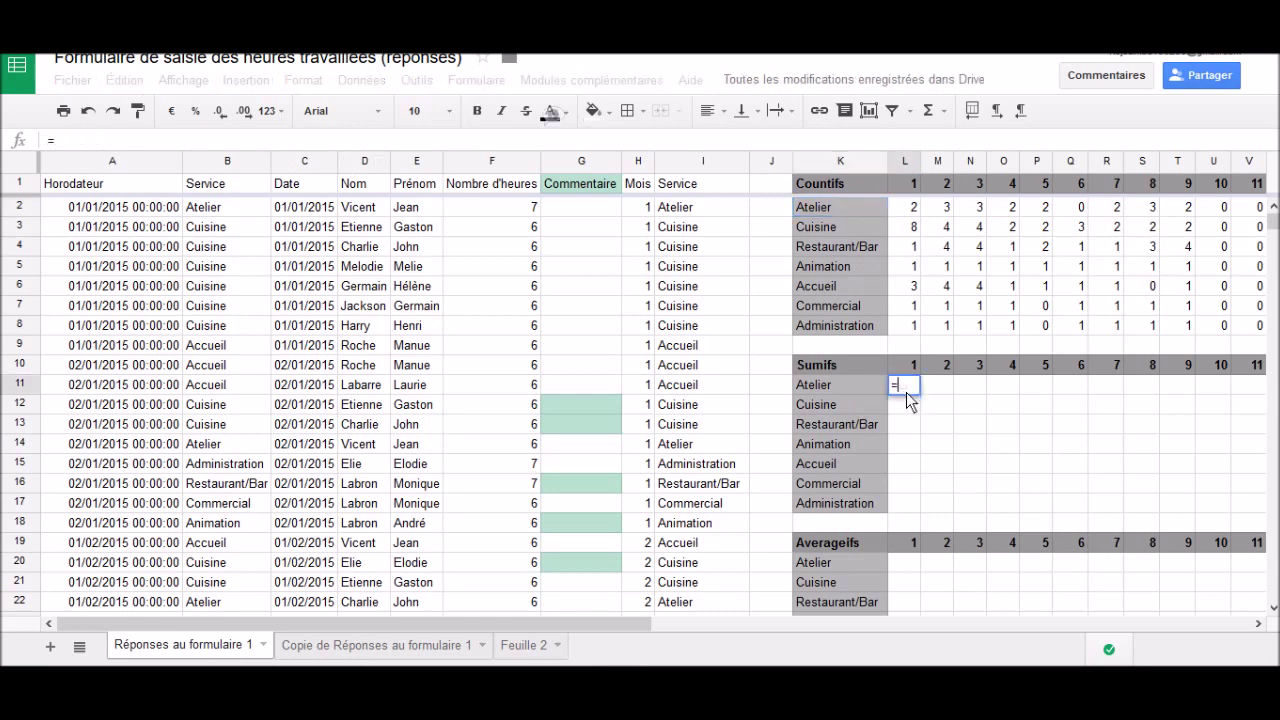
type("sumi")
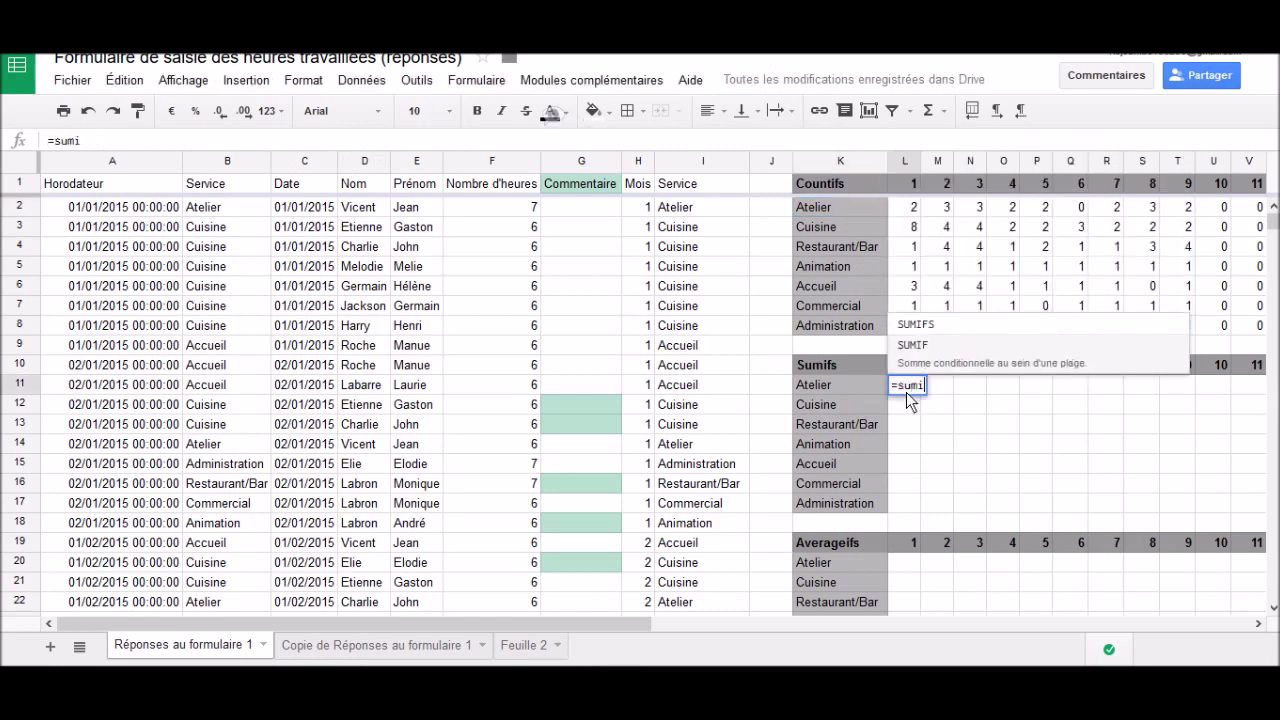
type("fs(")
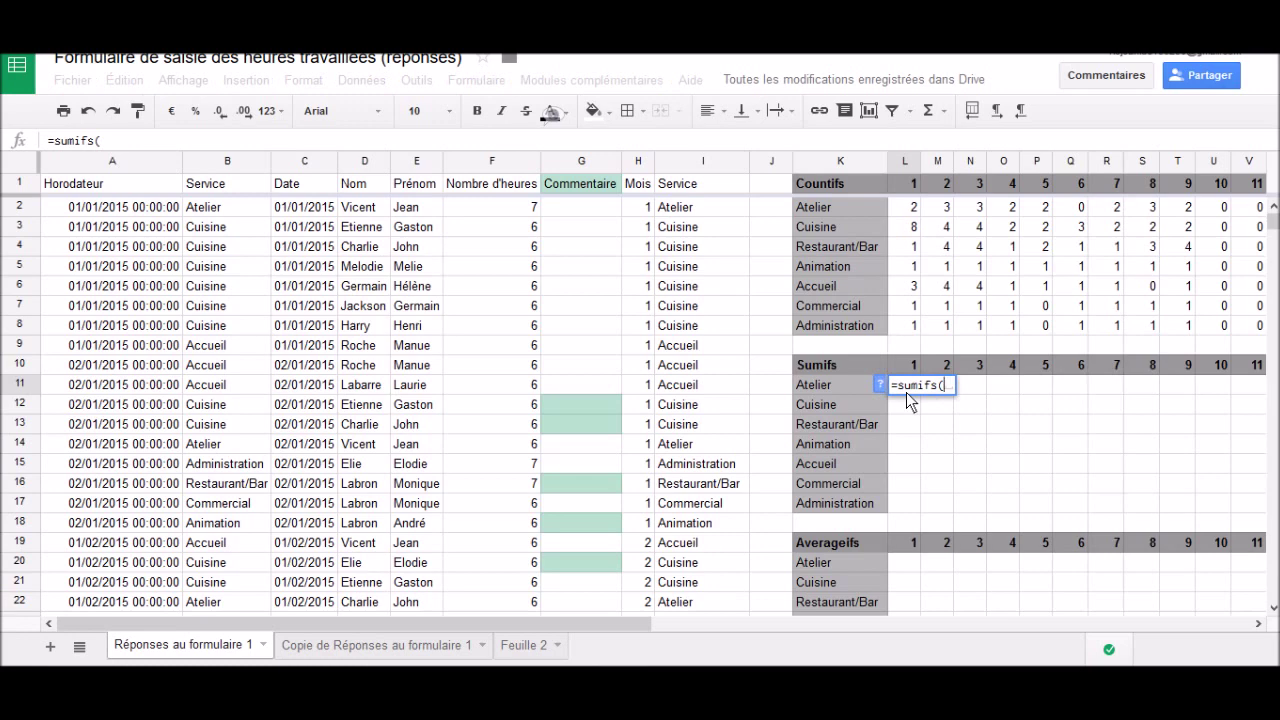
Step: Build =sumifs(F:F;B:B;K11;H:H;L10) in L11, totalling 13 hours for Atelier in month 1
left_click(481, 168)
type(";")
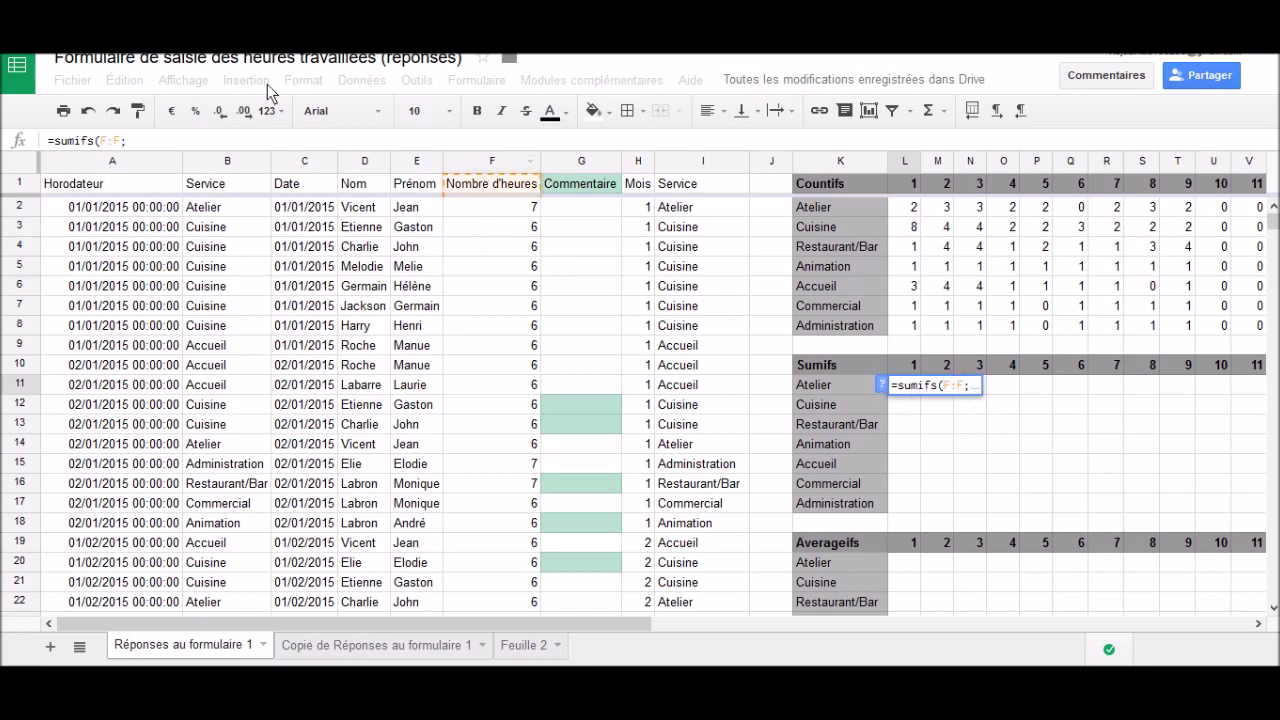
left_click(227, 166)
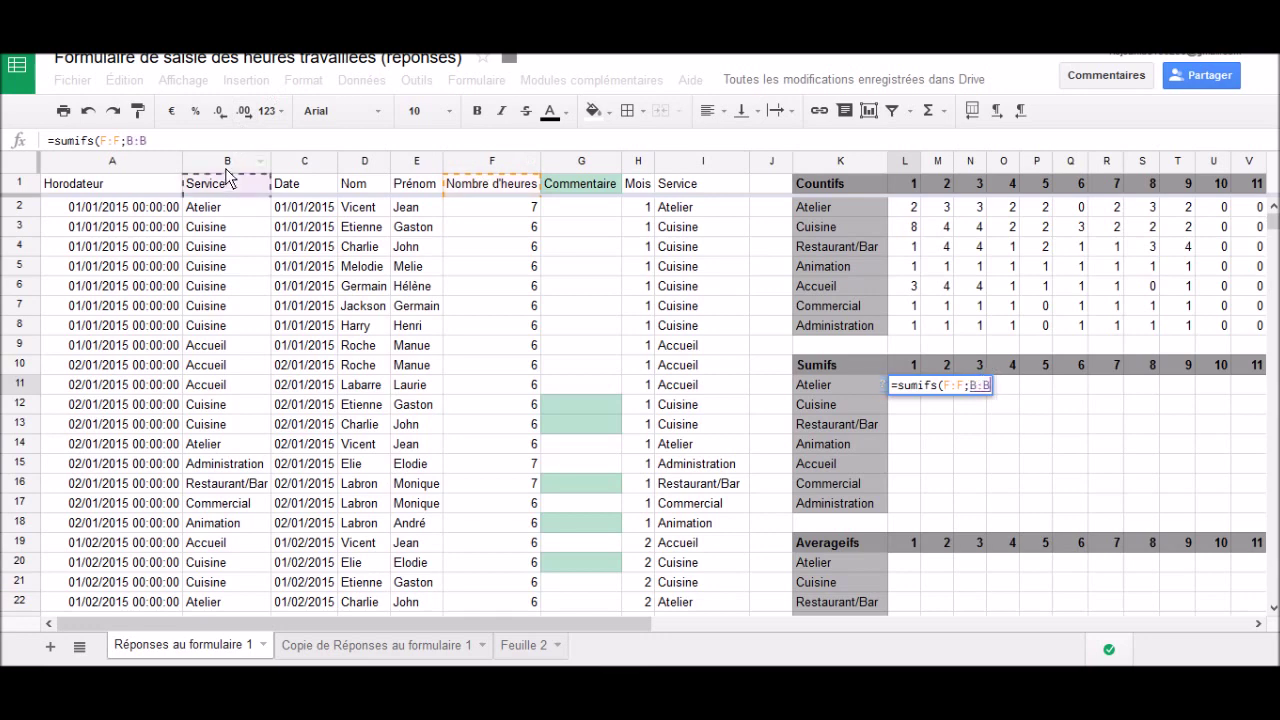
type(";")
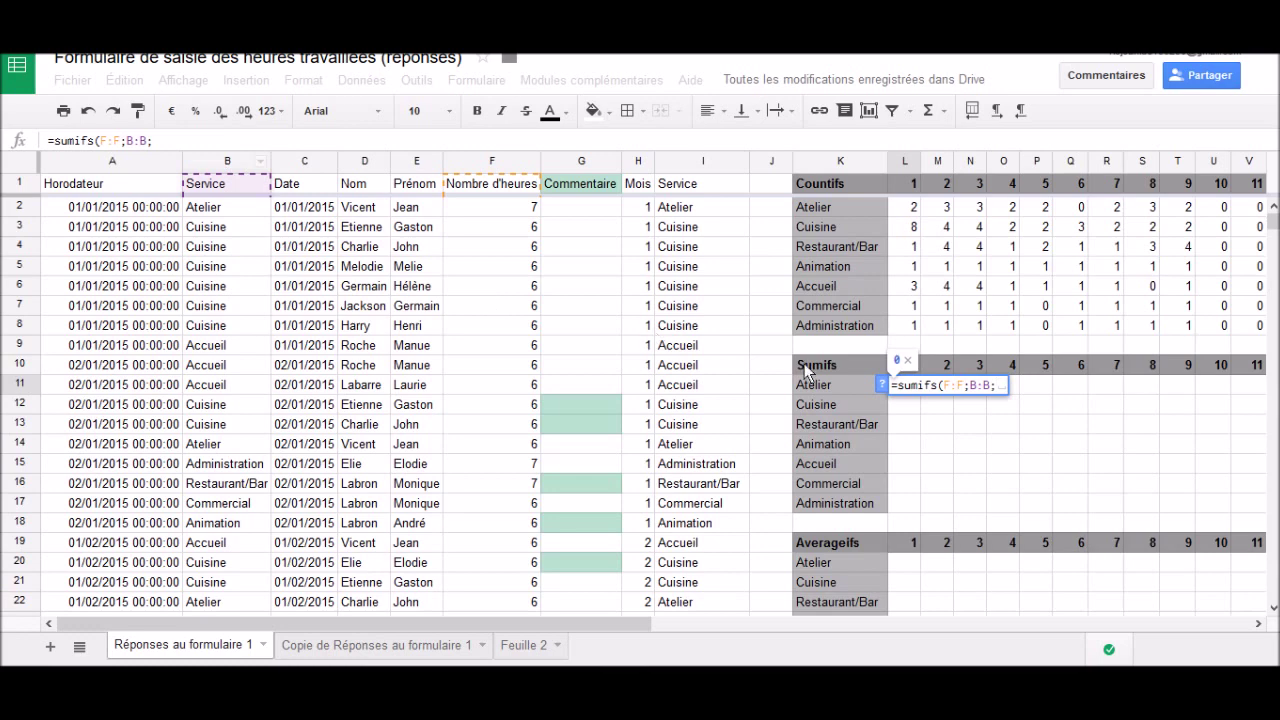
left_click(823, 386)
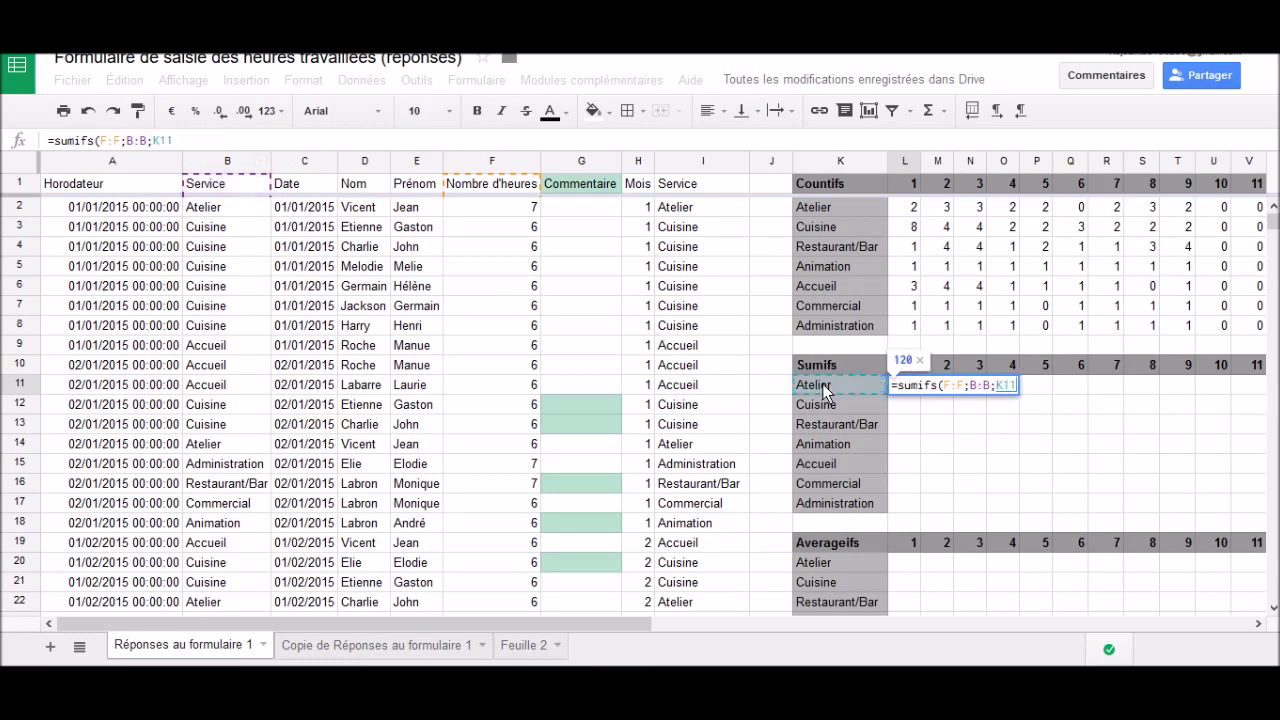
type(";")
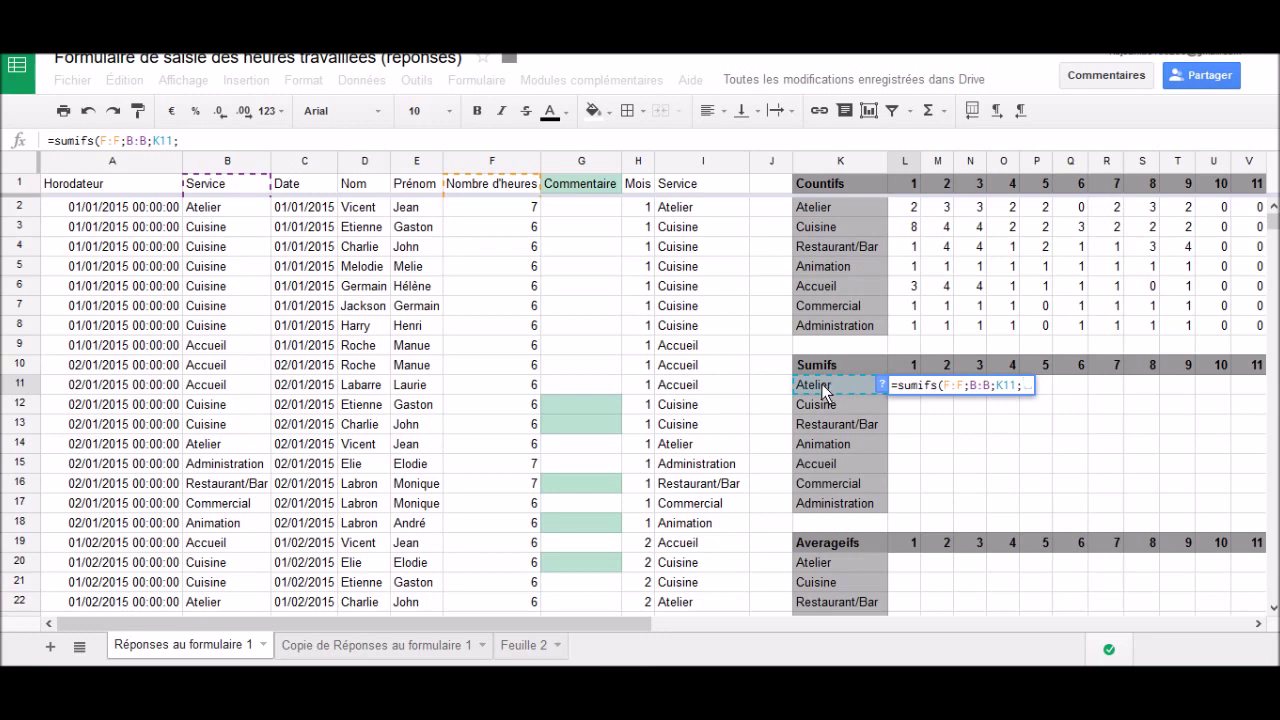
left_click(644, 164)
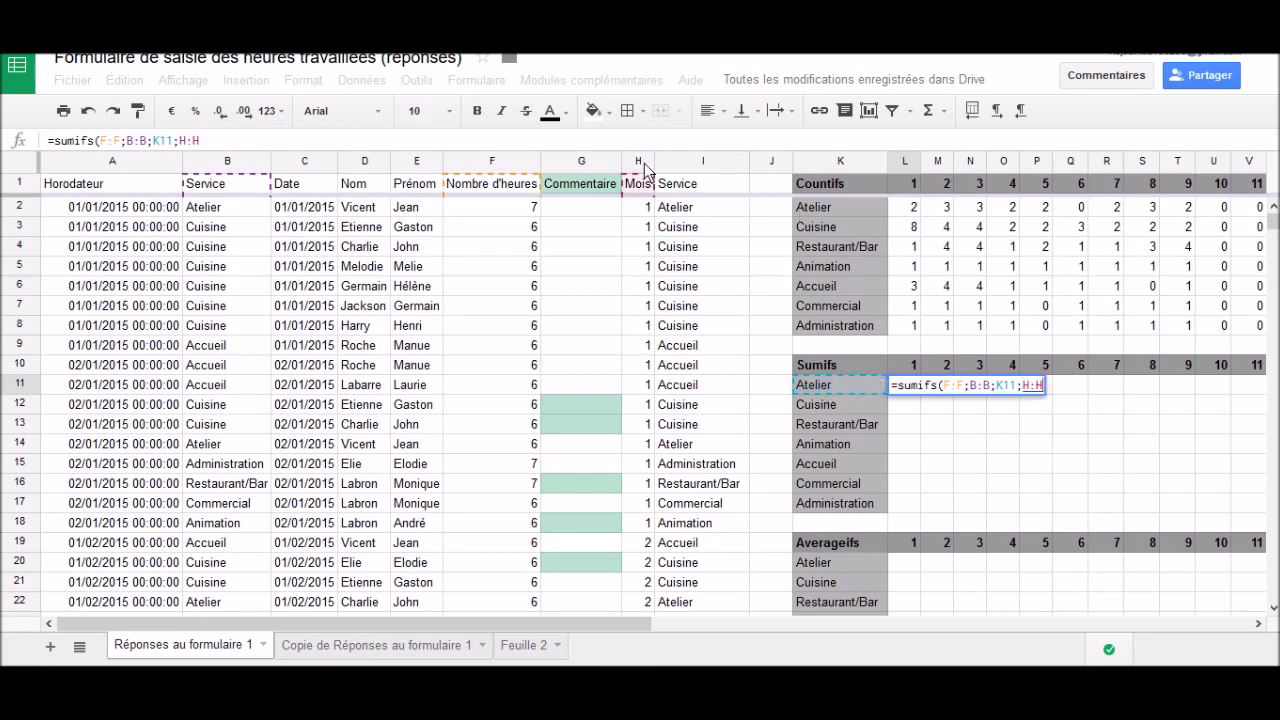
type(";")
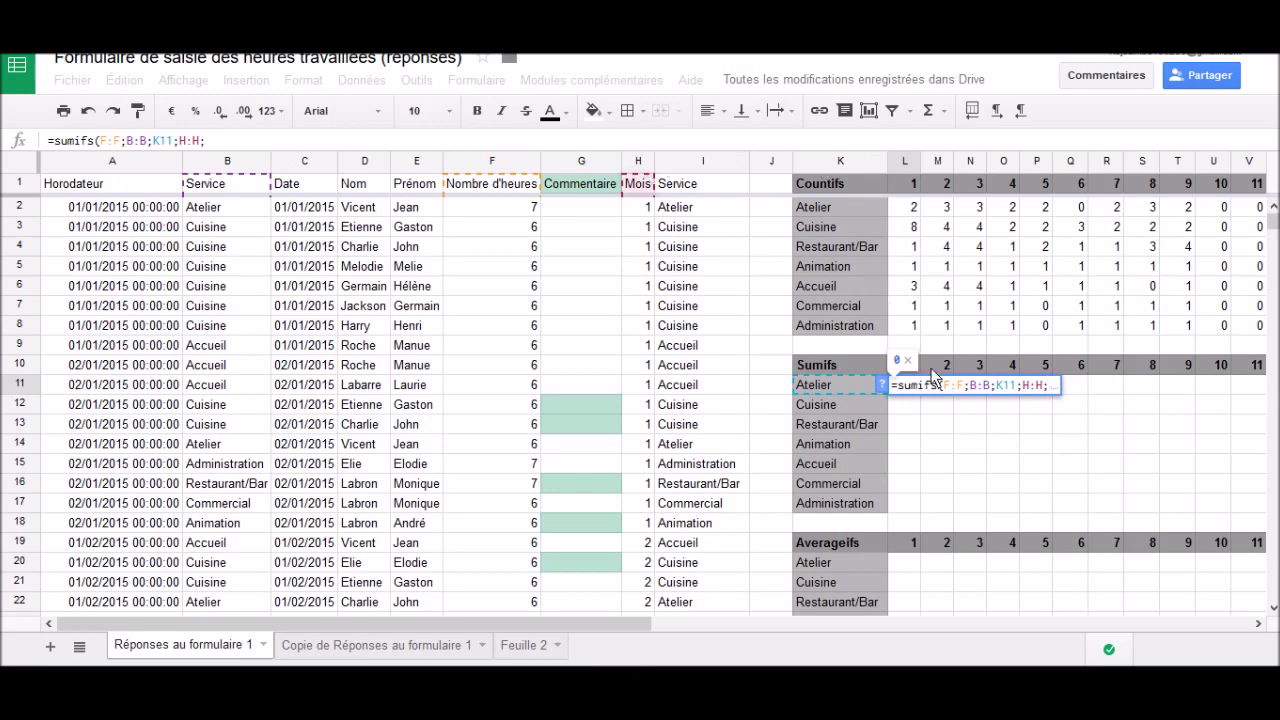
key("Up")
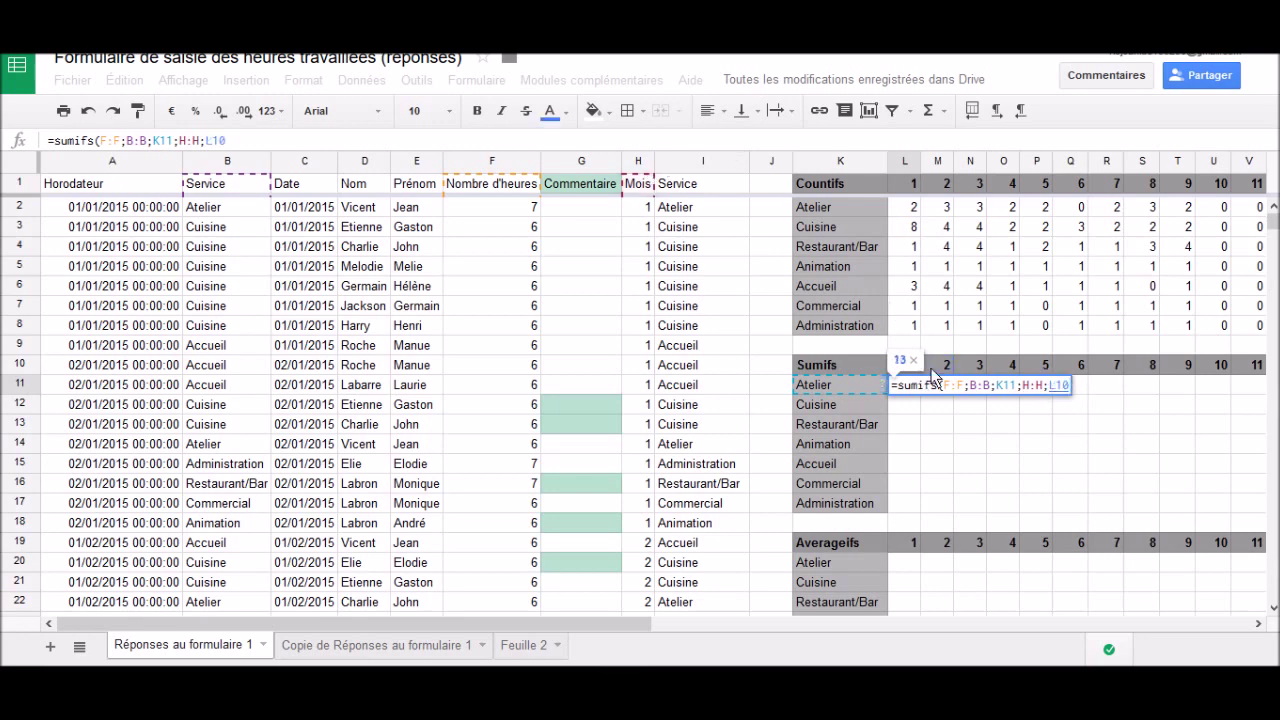
type(")")
left_click(577, 138)
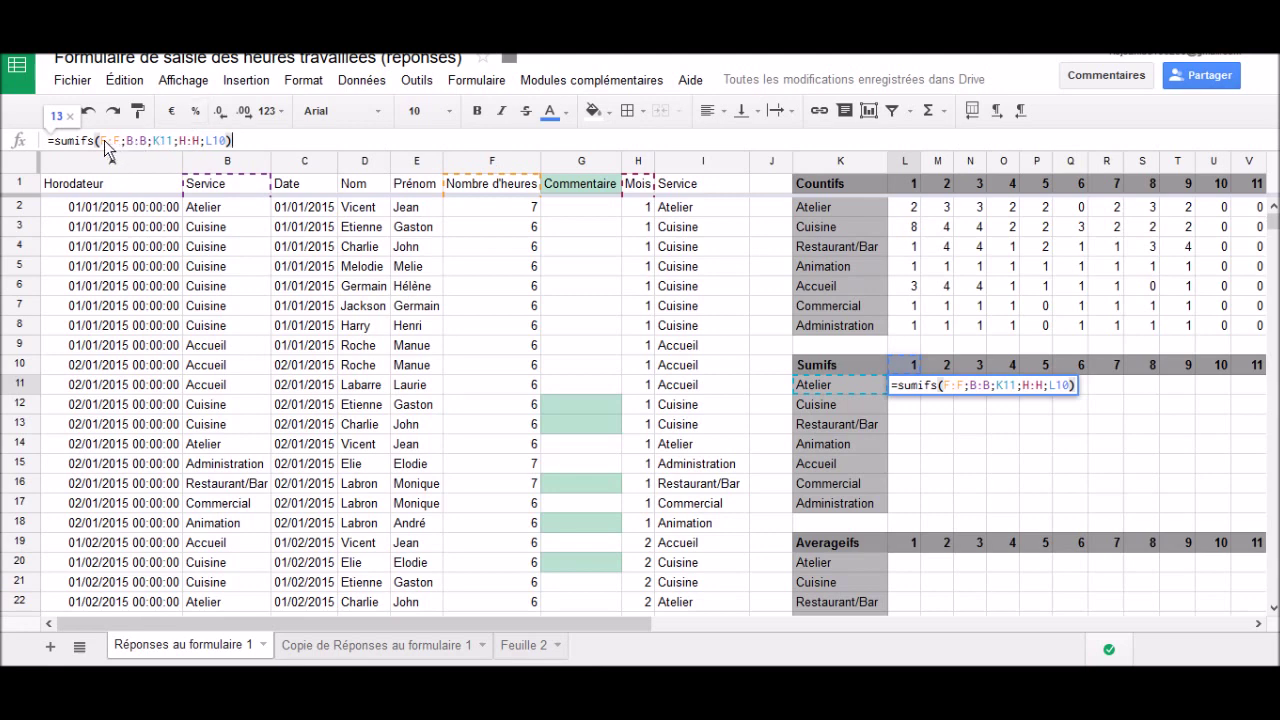
key("Return")
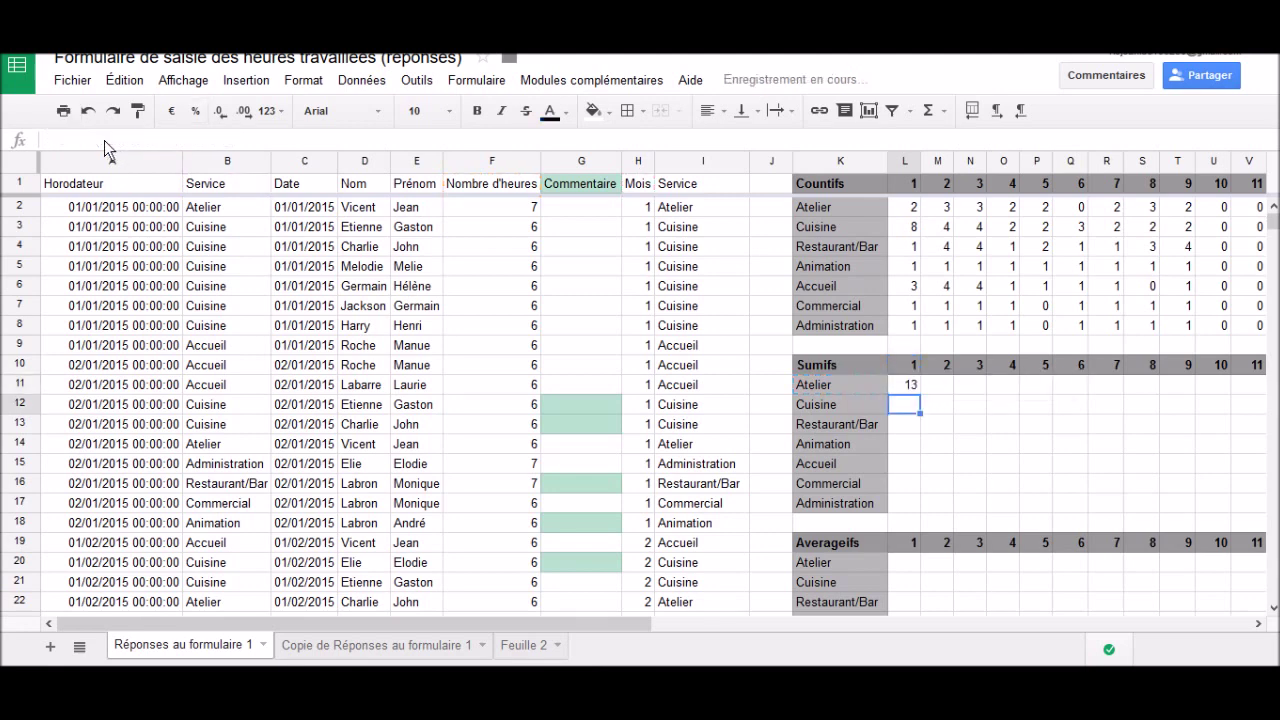
key("Up")
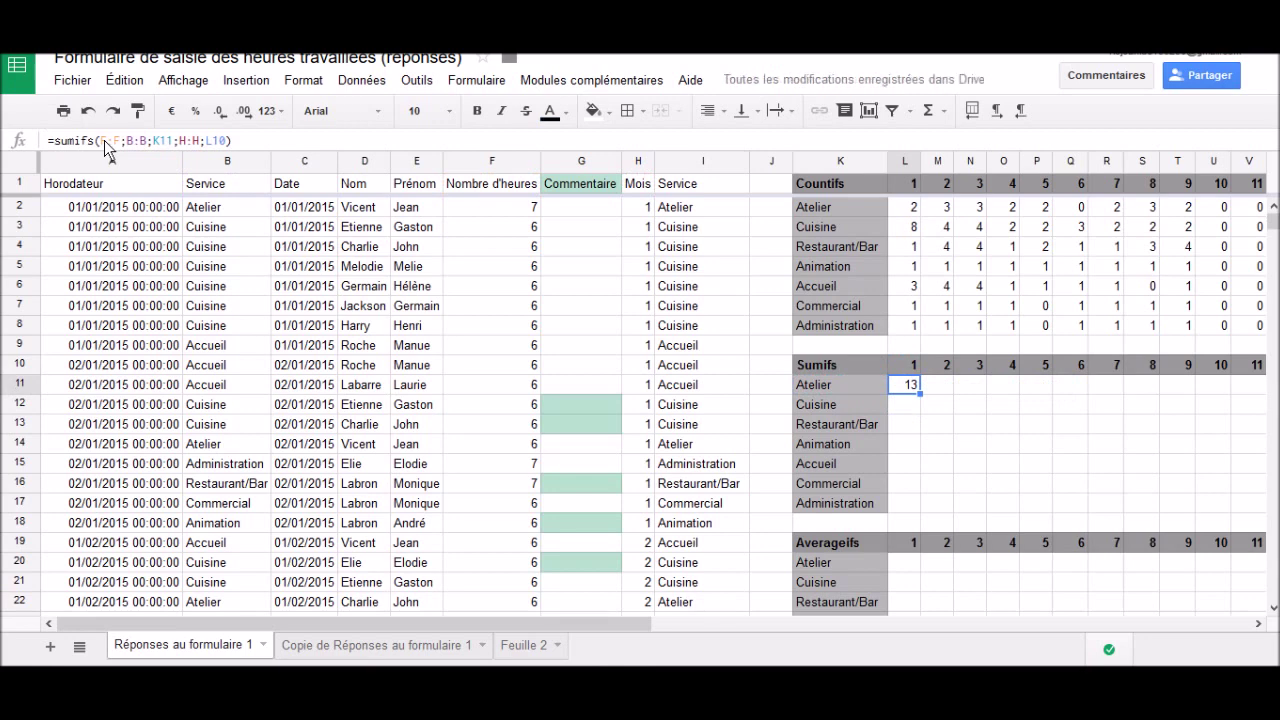
Step: Change L11 to =sumifs($F:$F;$B:$B;$K11;$H:$H;L$10) so it copies correctly
left_click(103, 142)
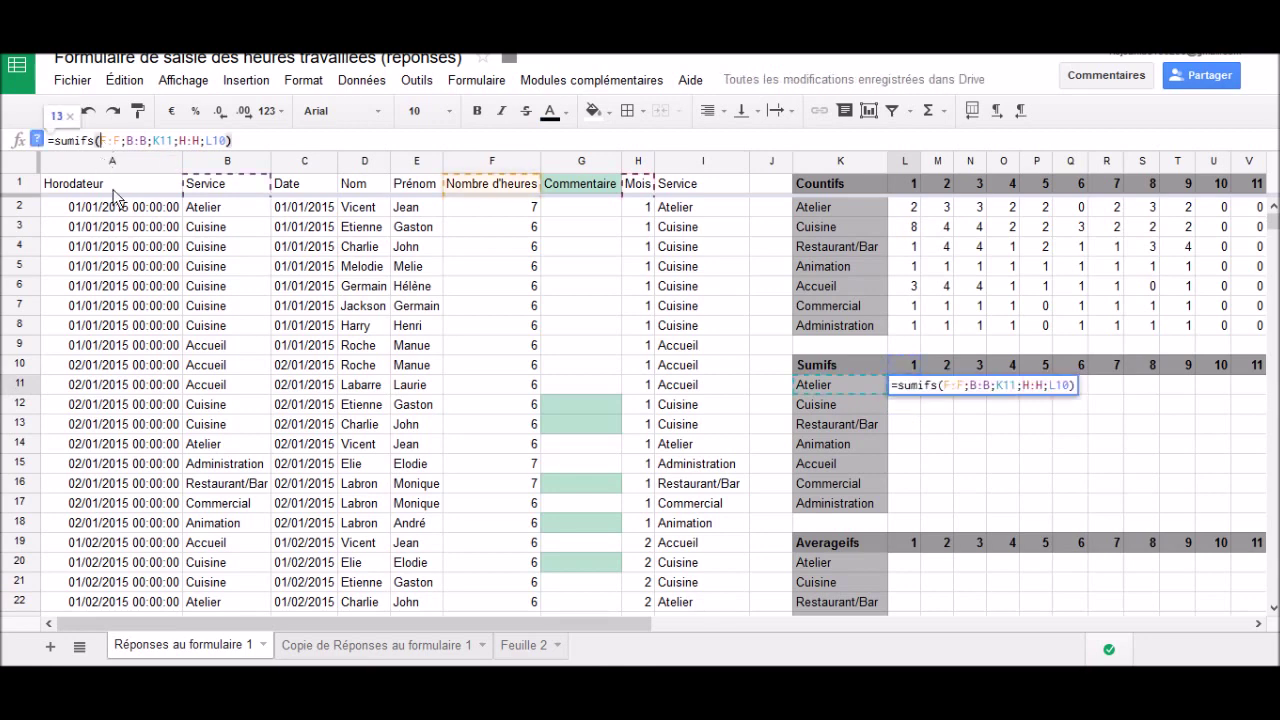
type("$F:")
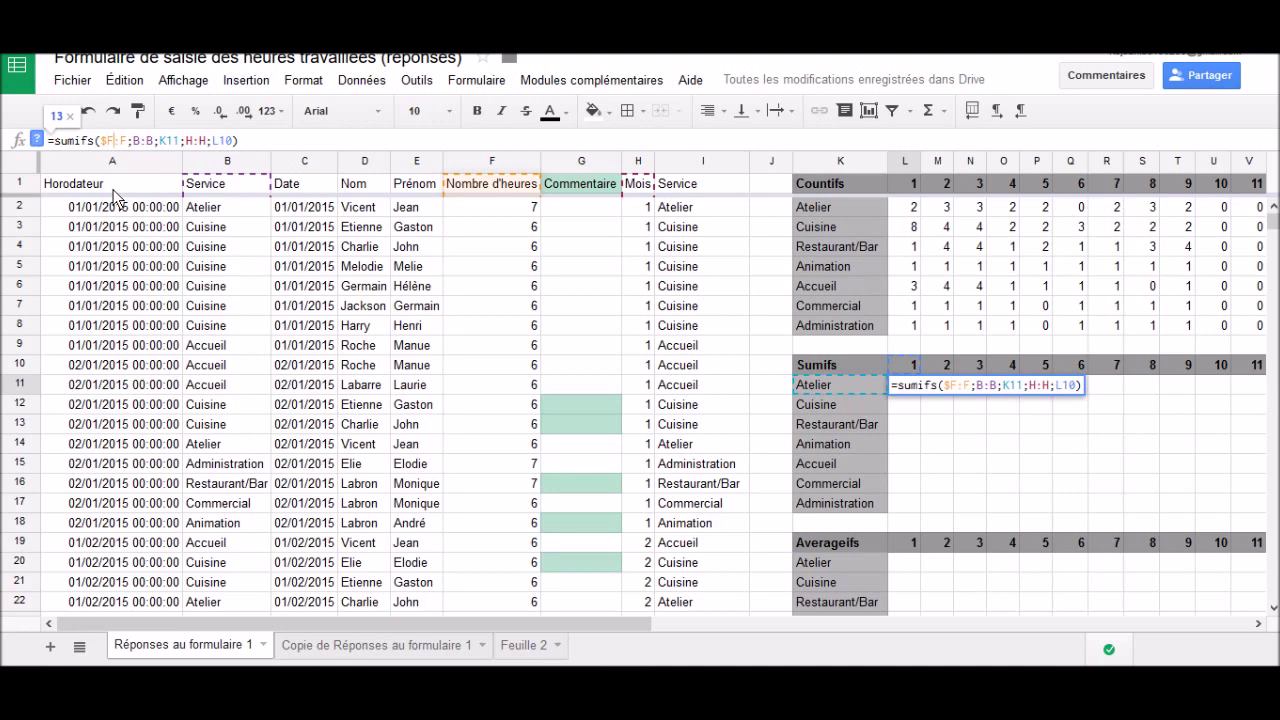
type("$F;")
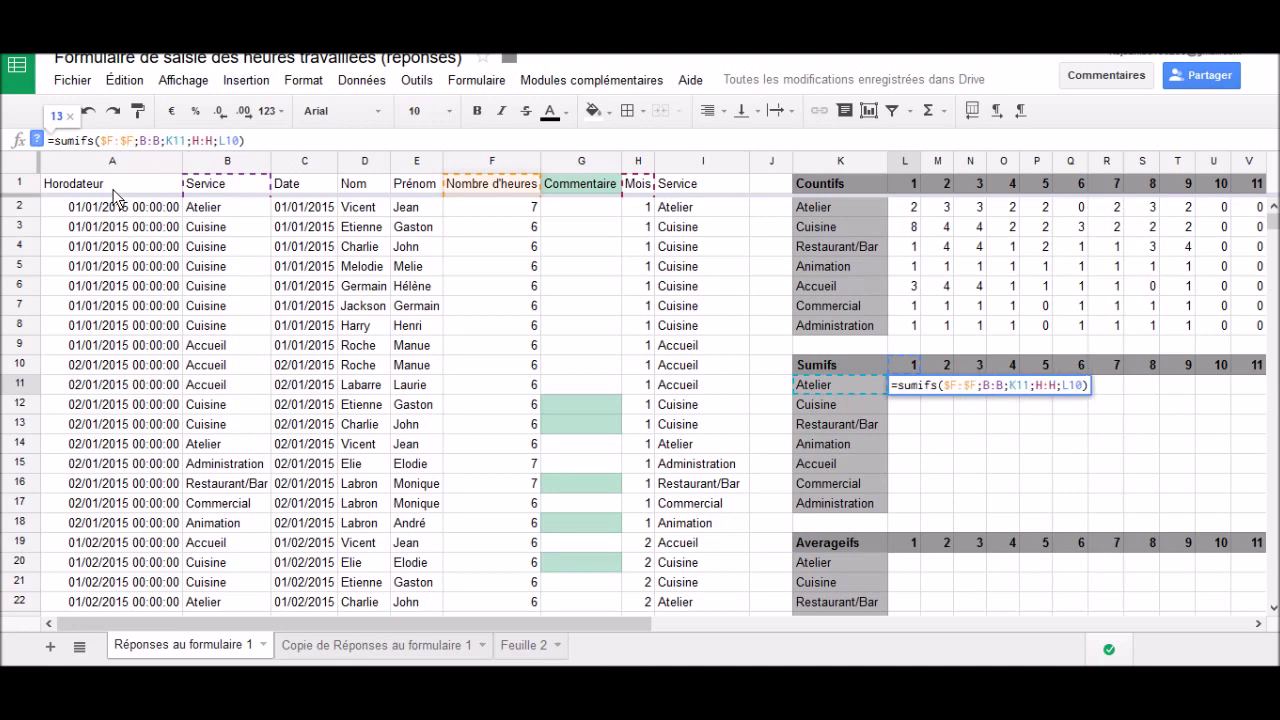
type("$")
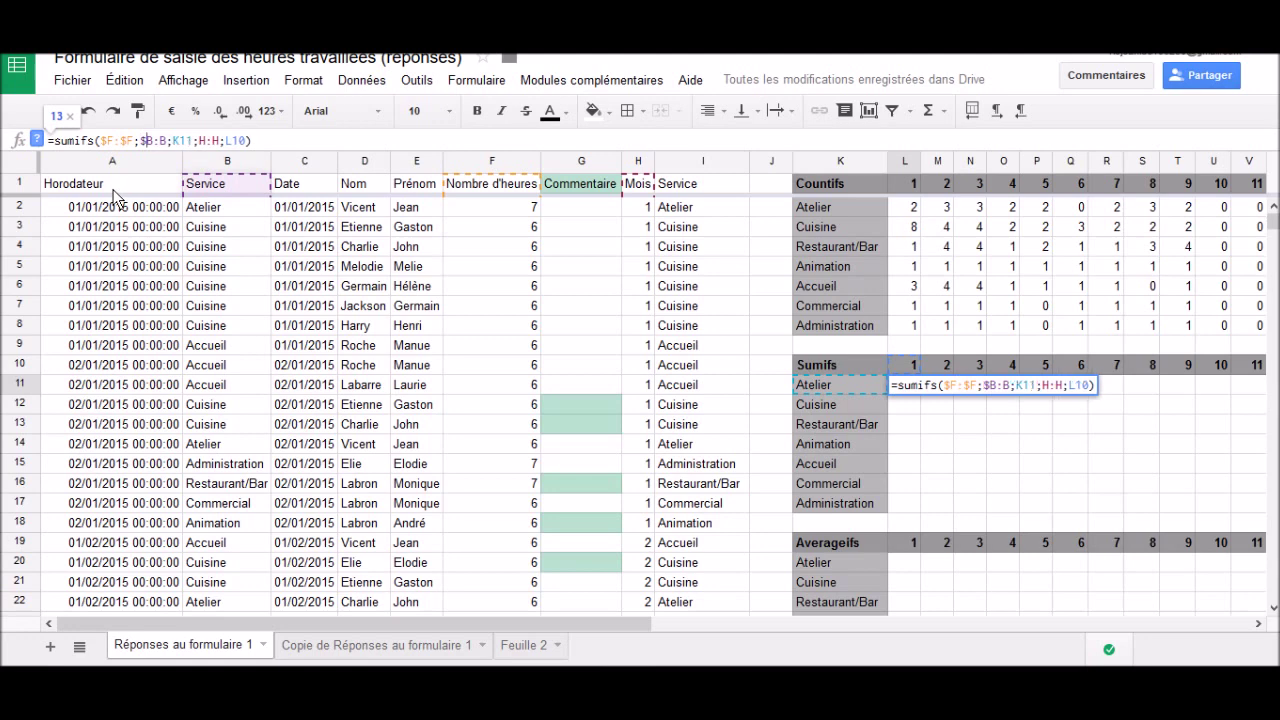
key("Right")
type("$")
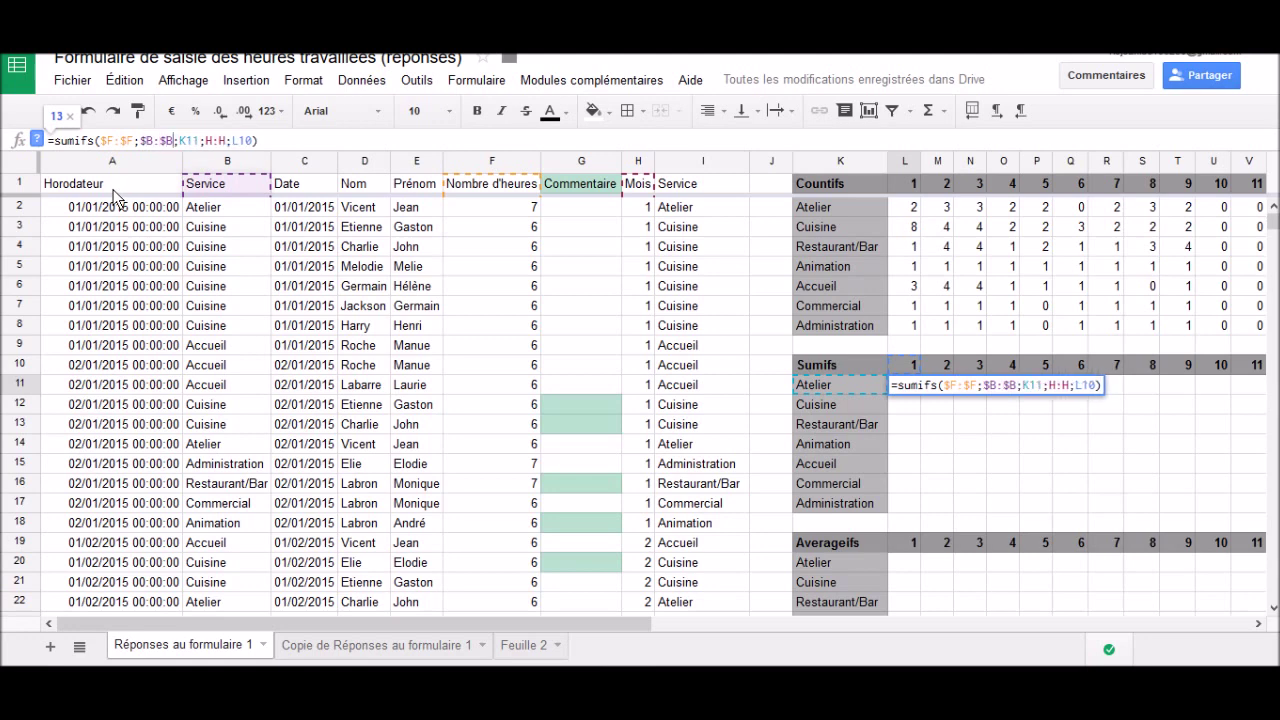
key("Right")
key("Right")
type("$")
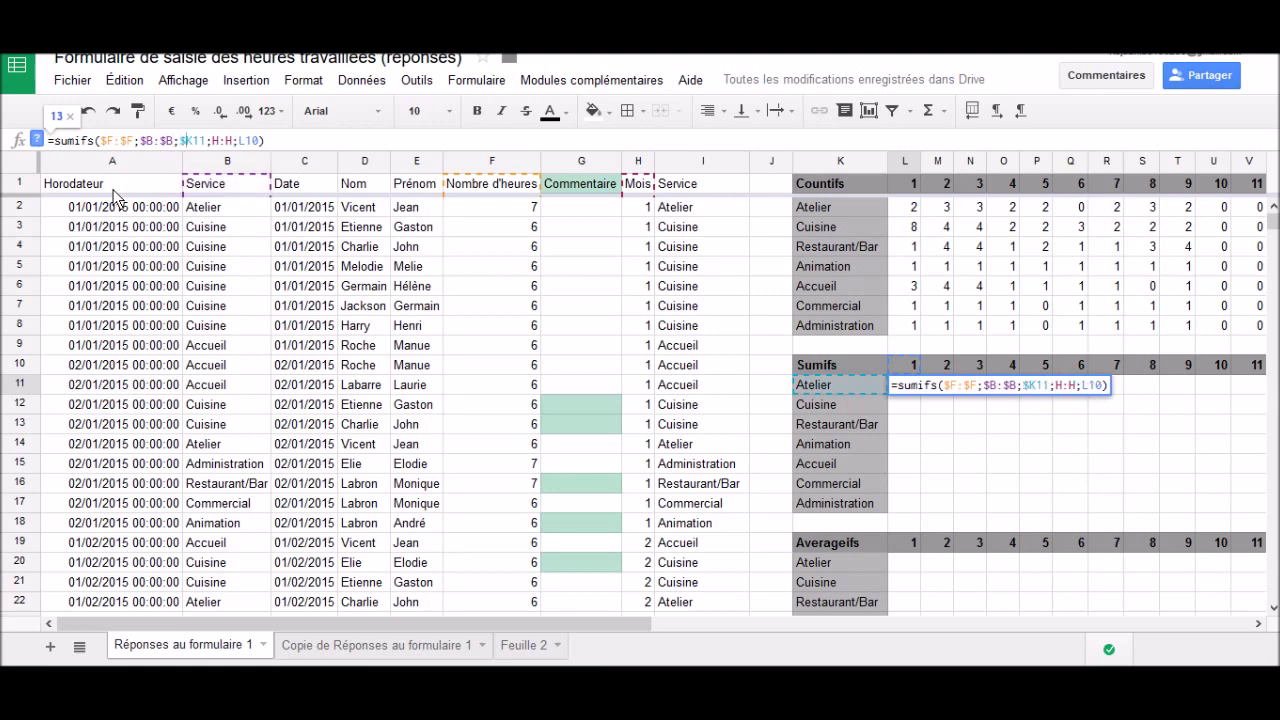
key("Right")
key("Right")
type("$")
key("Right")
key("Right")
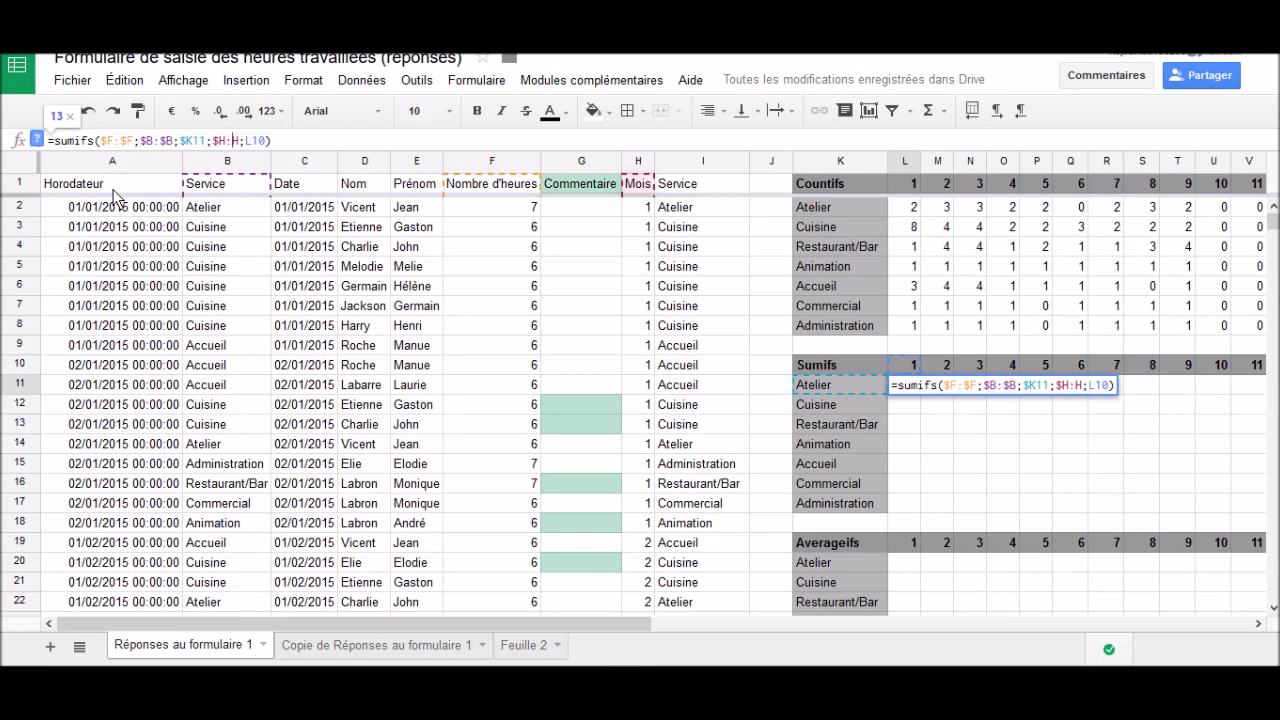
type("$")
key("Right")
key("Right")
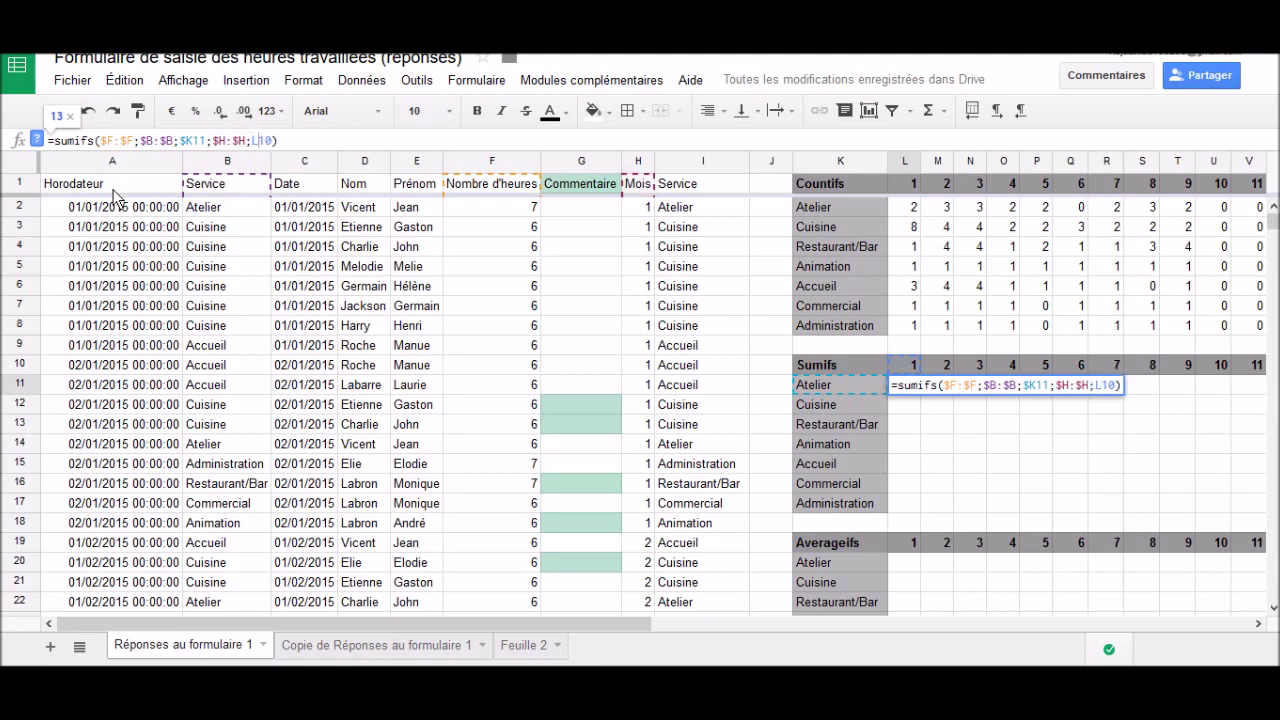
type("$")
key("Return")
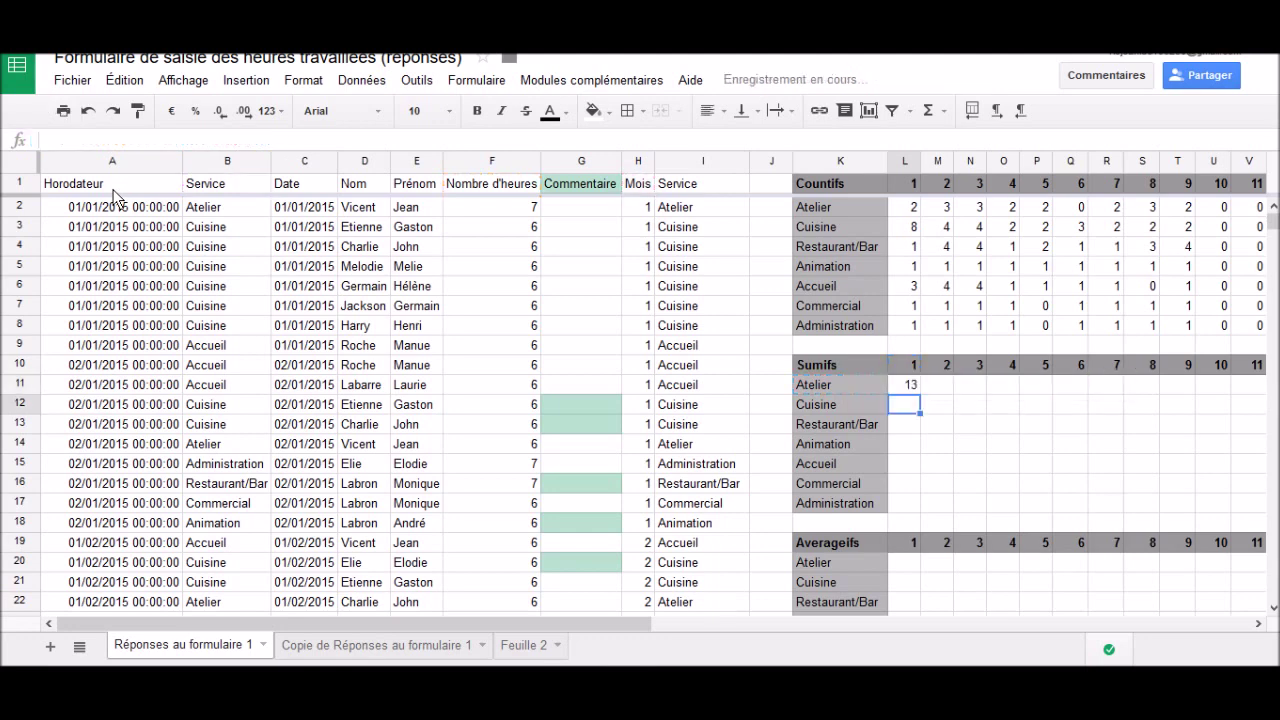
Step: Copy the L11 SUMIFS formula over L11:W17 for all services and months (Cuisine month 1 = 48)
left_click(905, 386)
mouse_move(921, 393)
left_mouse_down()
mouse_move(913, 517)
mouse_move(1274, 515)
mouse_move(786, 493)
left_mouse_up()
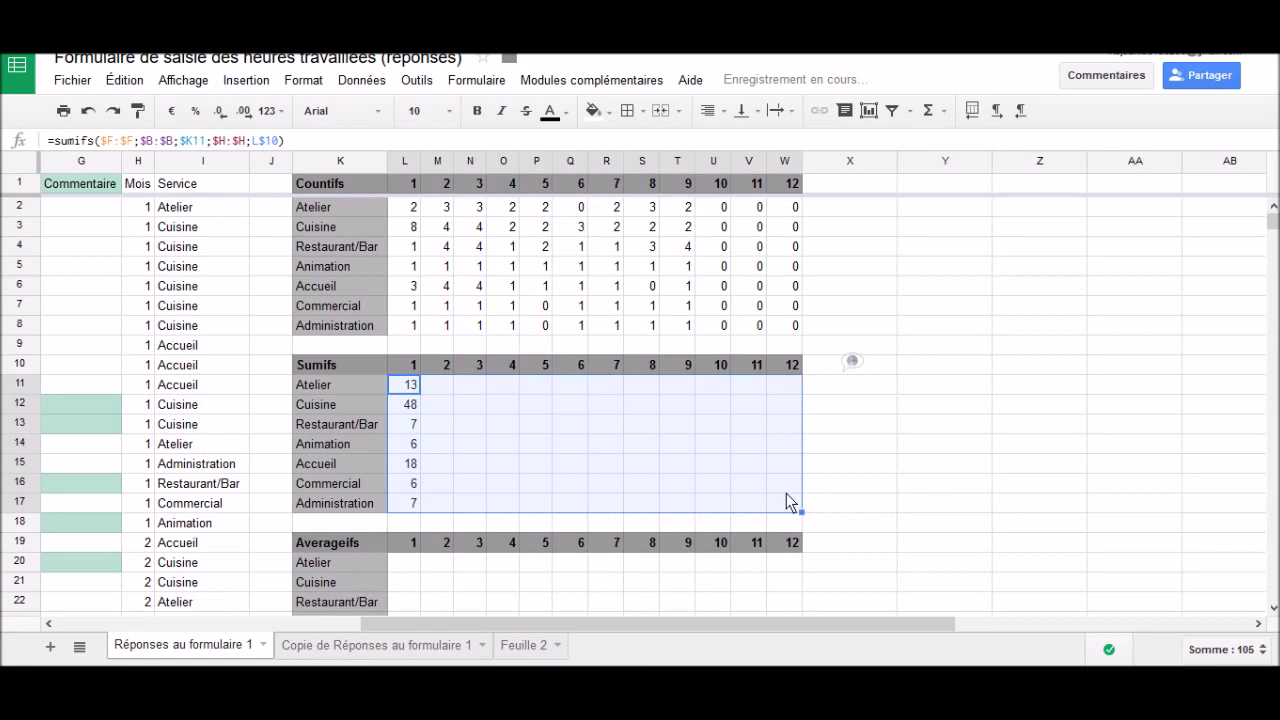
scroll(510, 457, "down", 3)
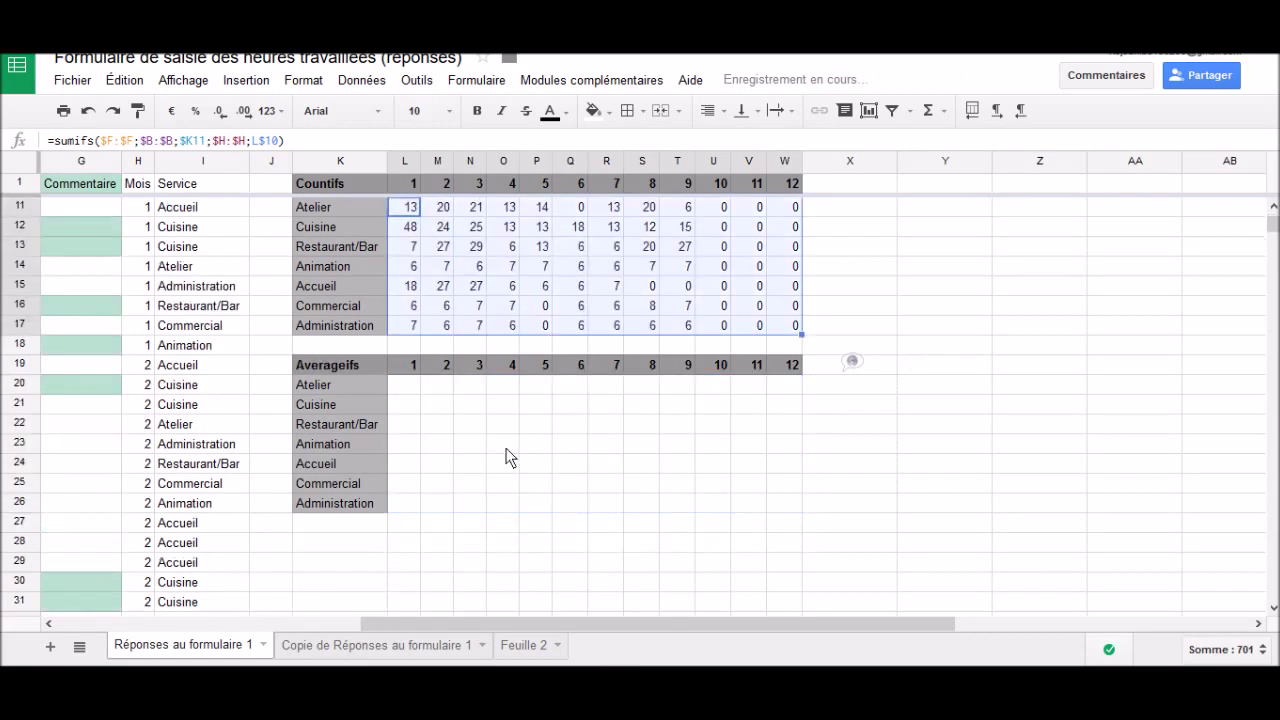
left_click(409, 391)
key("Home")
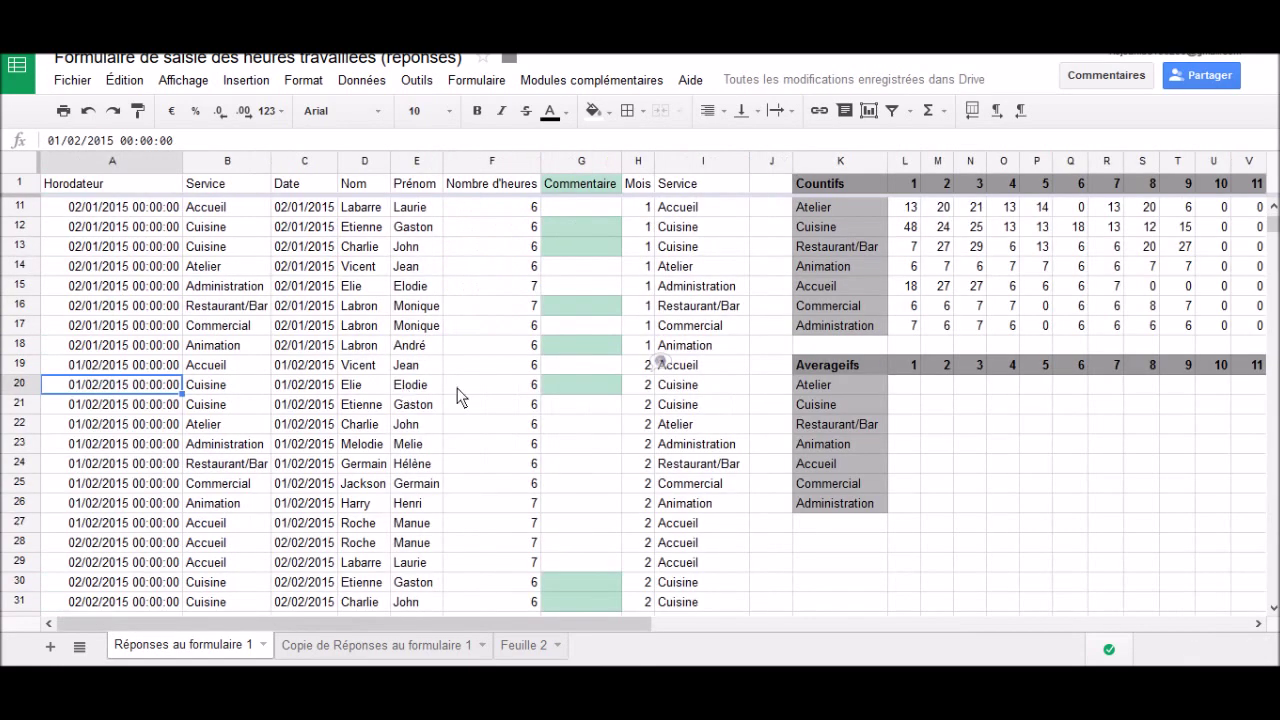
Step: In L20 start =averageifs over the hours column F with Service range B
left_click(899, 395)
type("=")
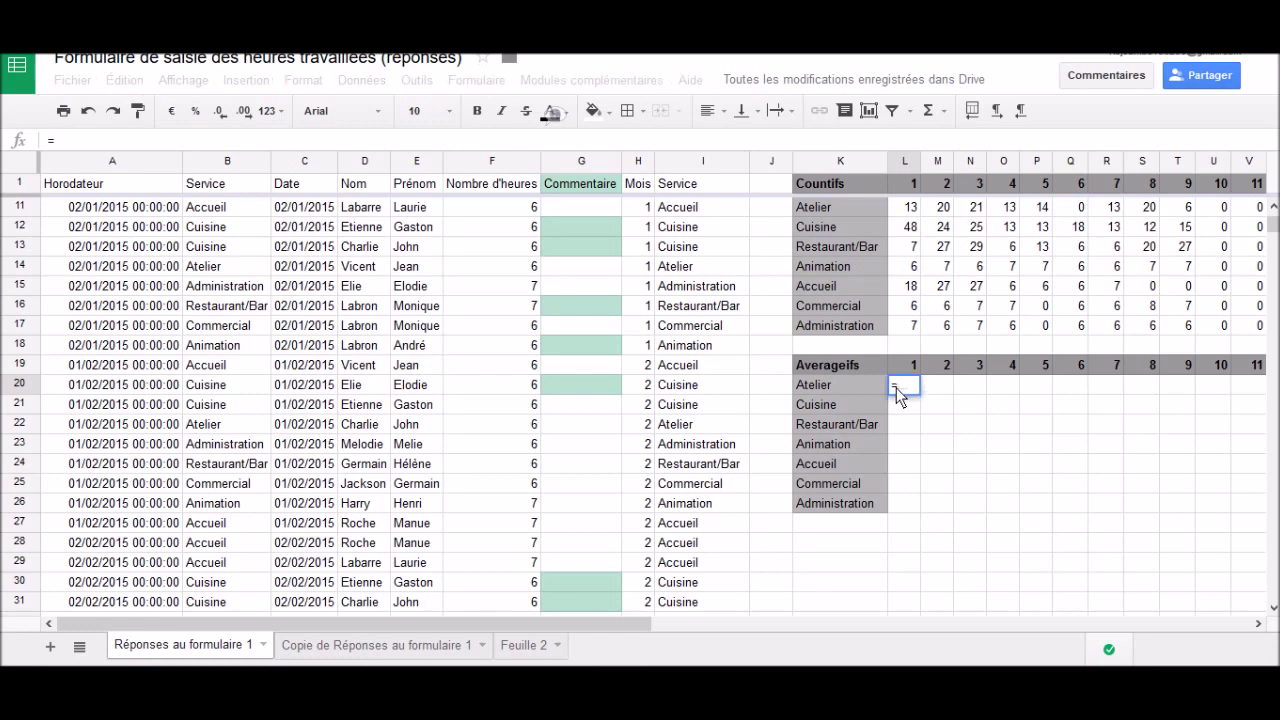
type("averageifs")
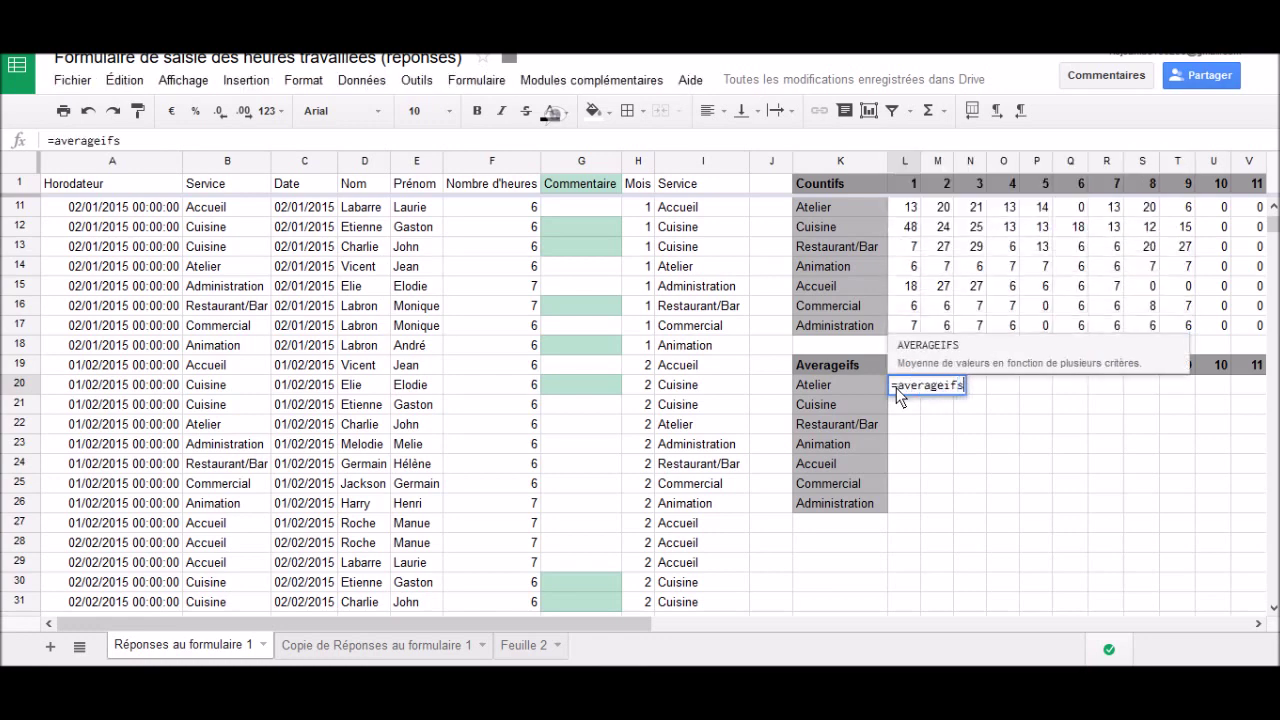
type("(")
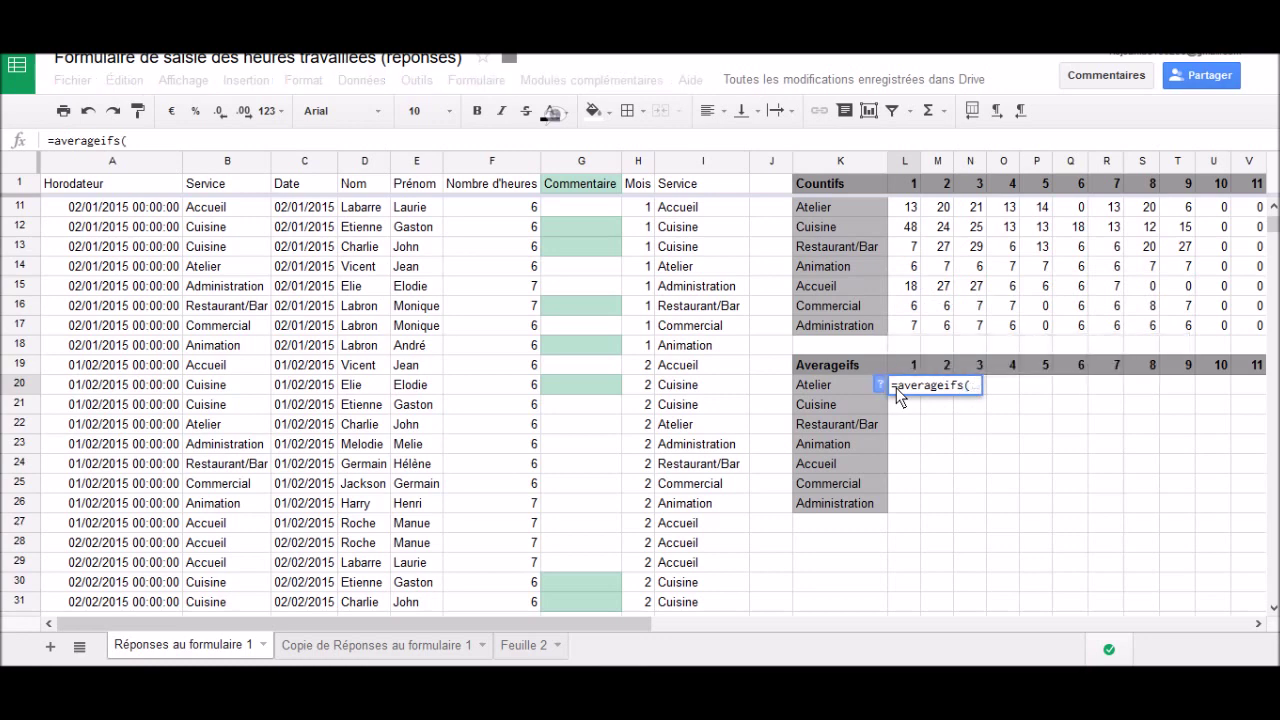
left_click(474, 166)
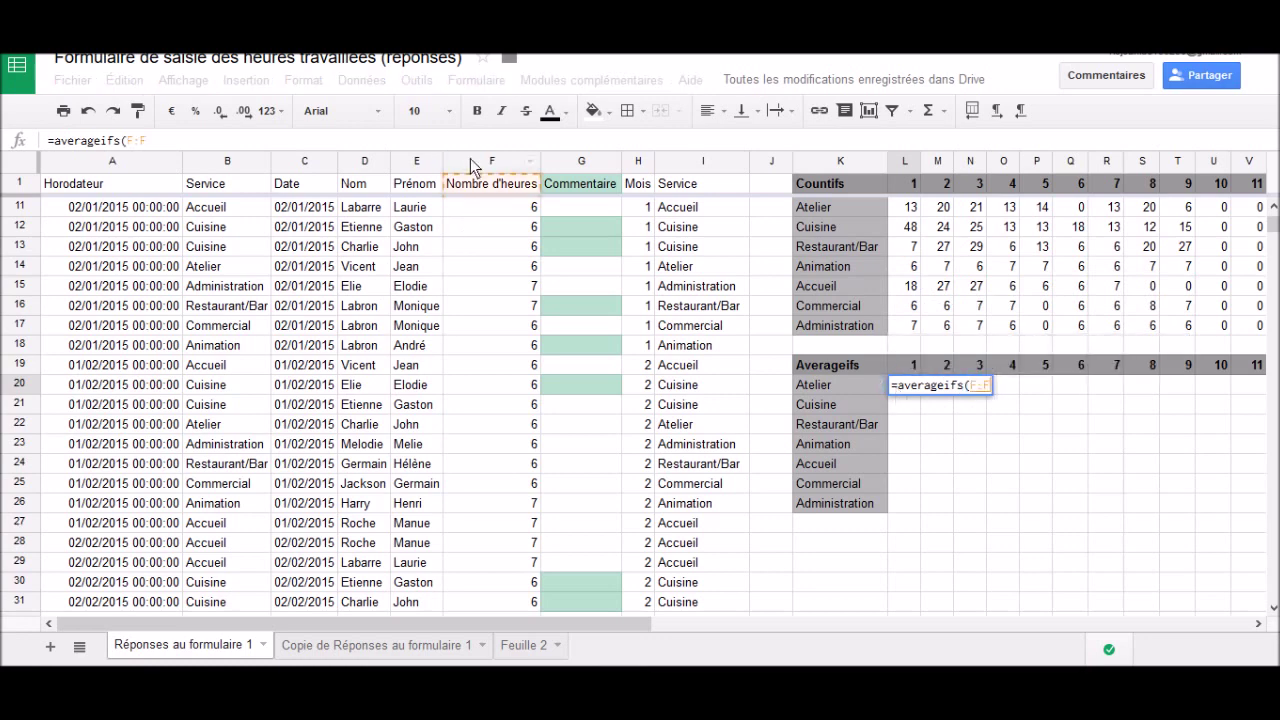
type(";")
left_click(221, 163)
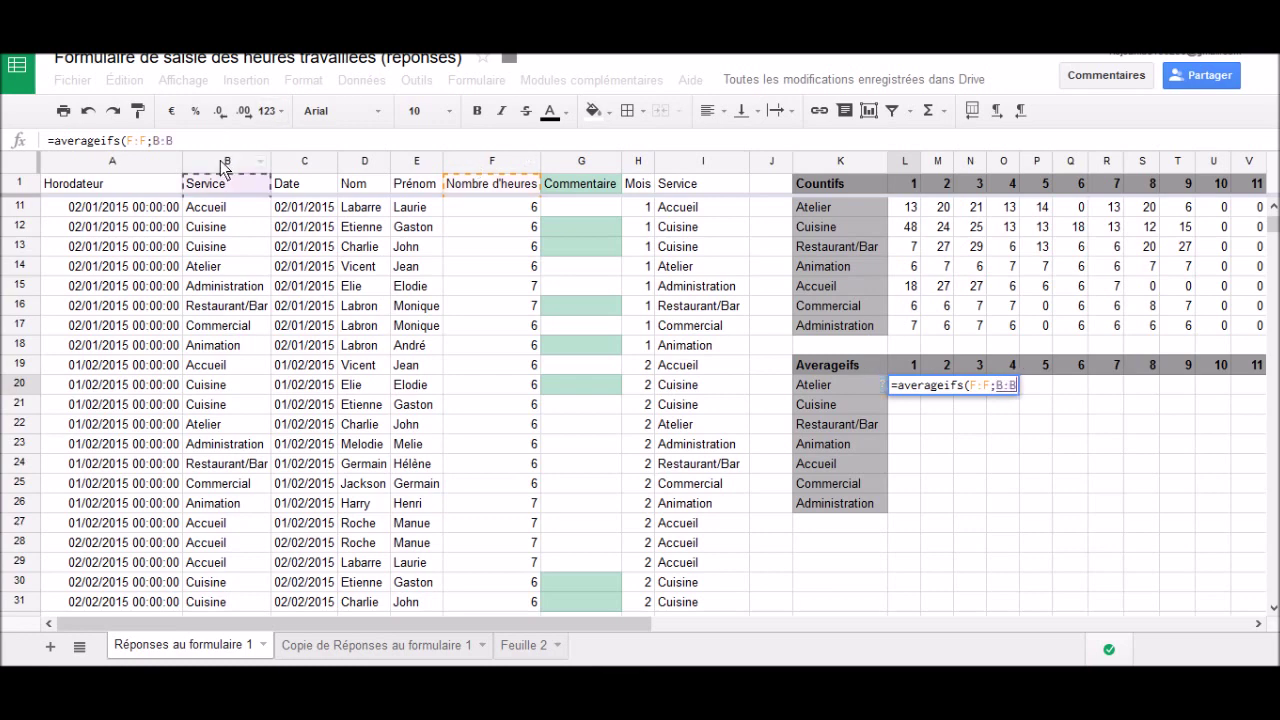
type(";")
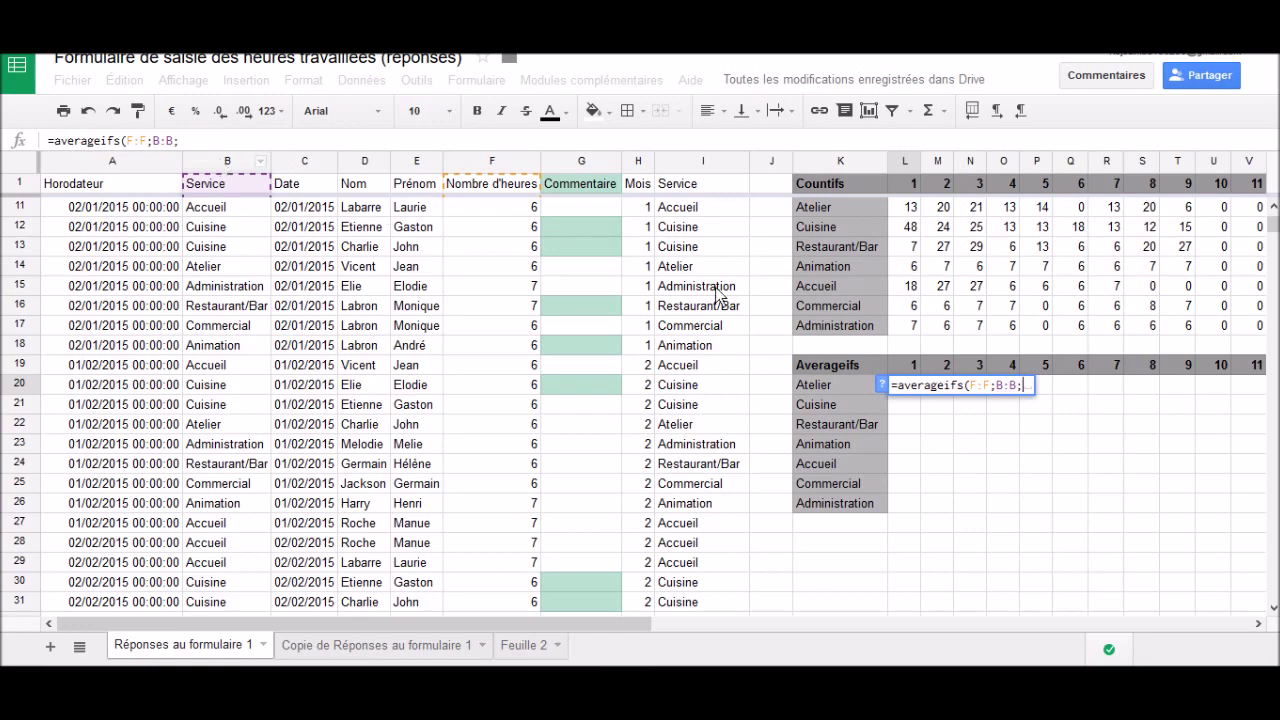
Step: Add criterion K20, Mois range H and month L19, returning an average of 6,50
left_click(840, 388)
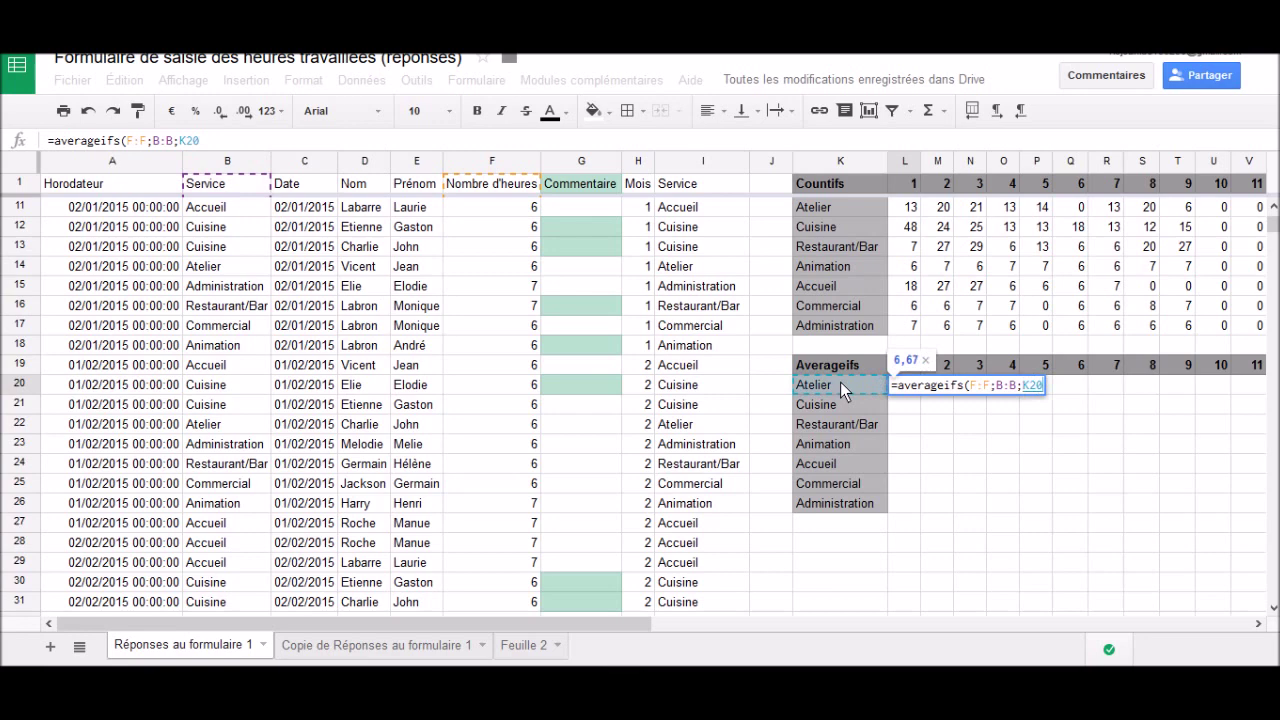
type(";")
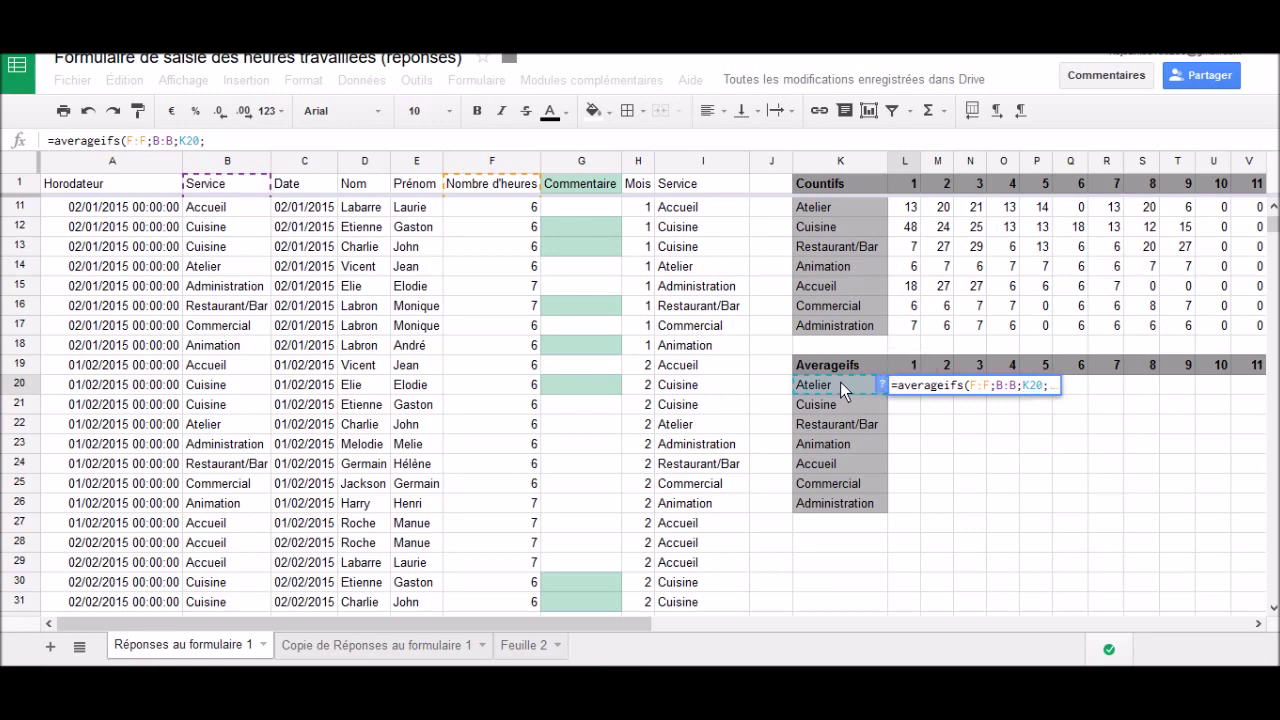
left_click(638, 163)
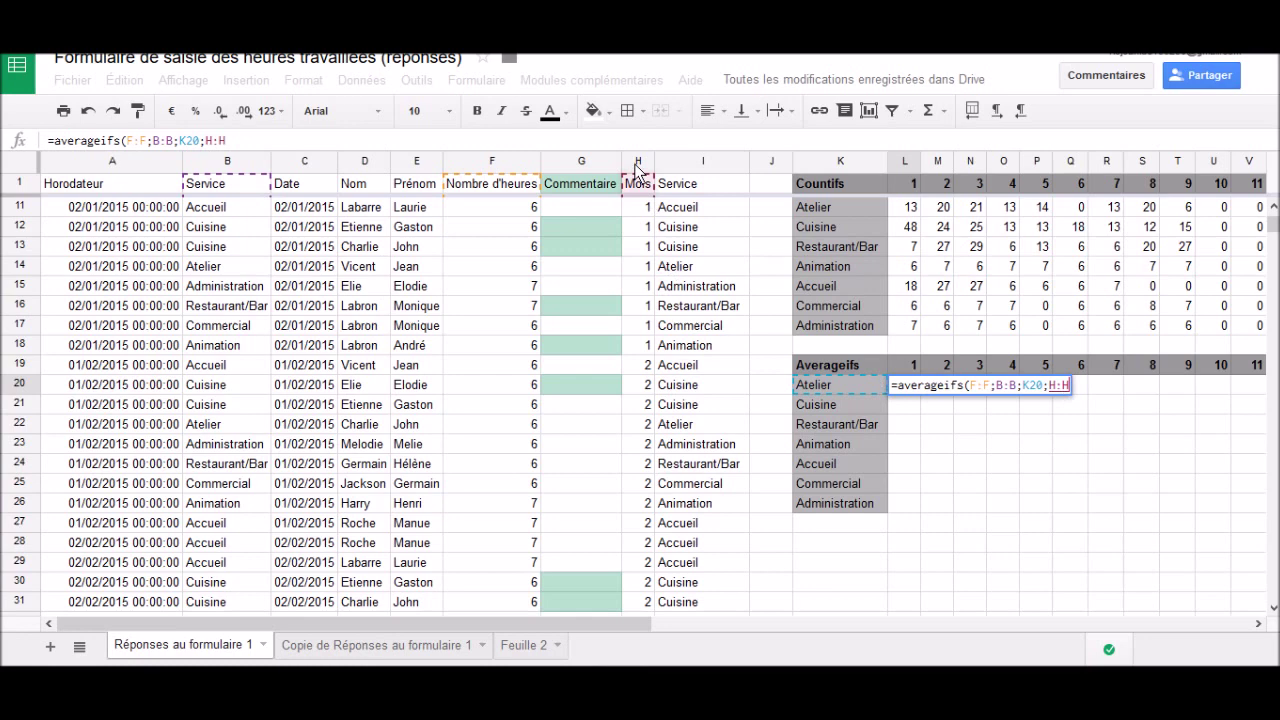
type(";")
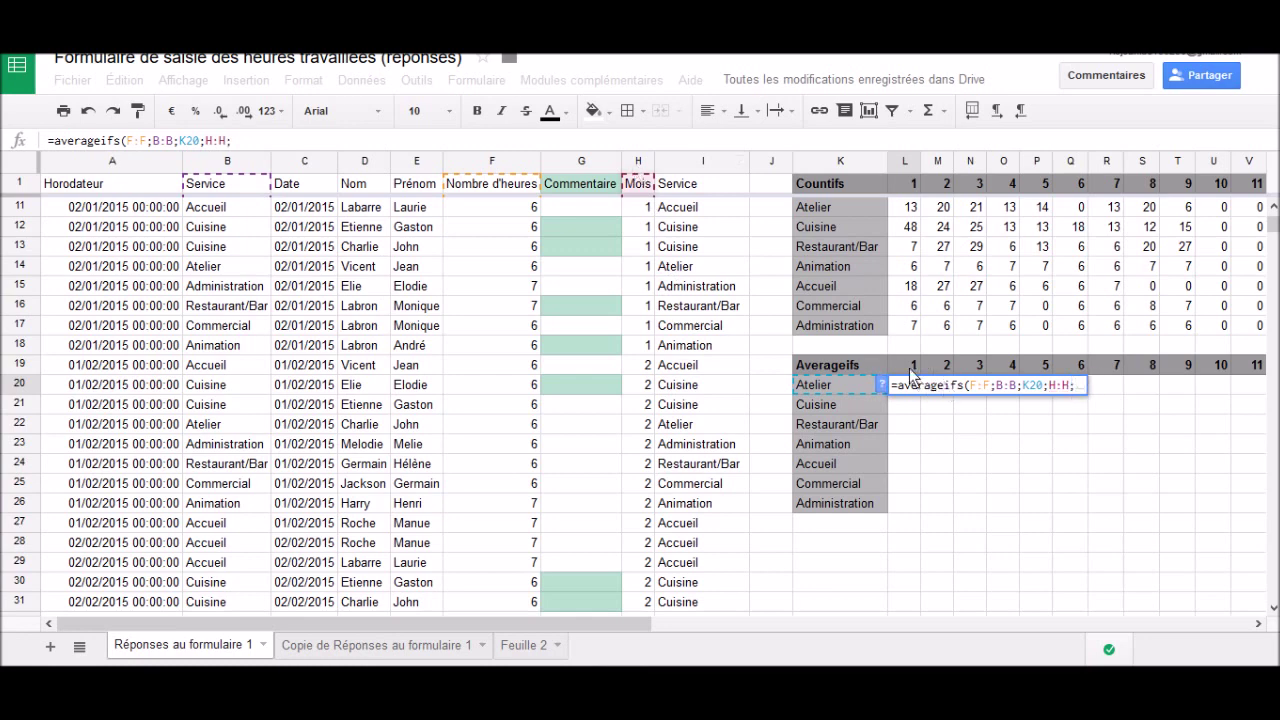
left_click(911, 371)
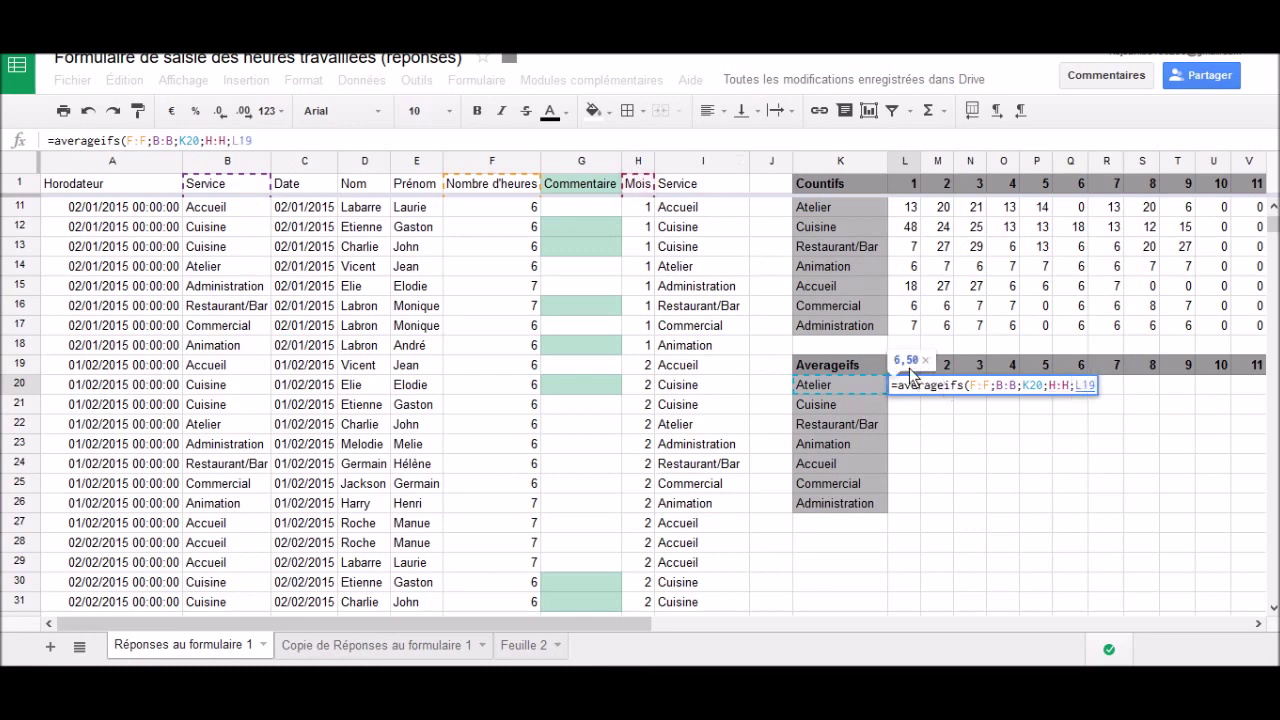
left_click(647, 142)
key("Return")
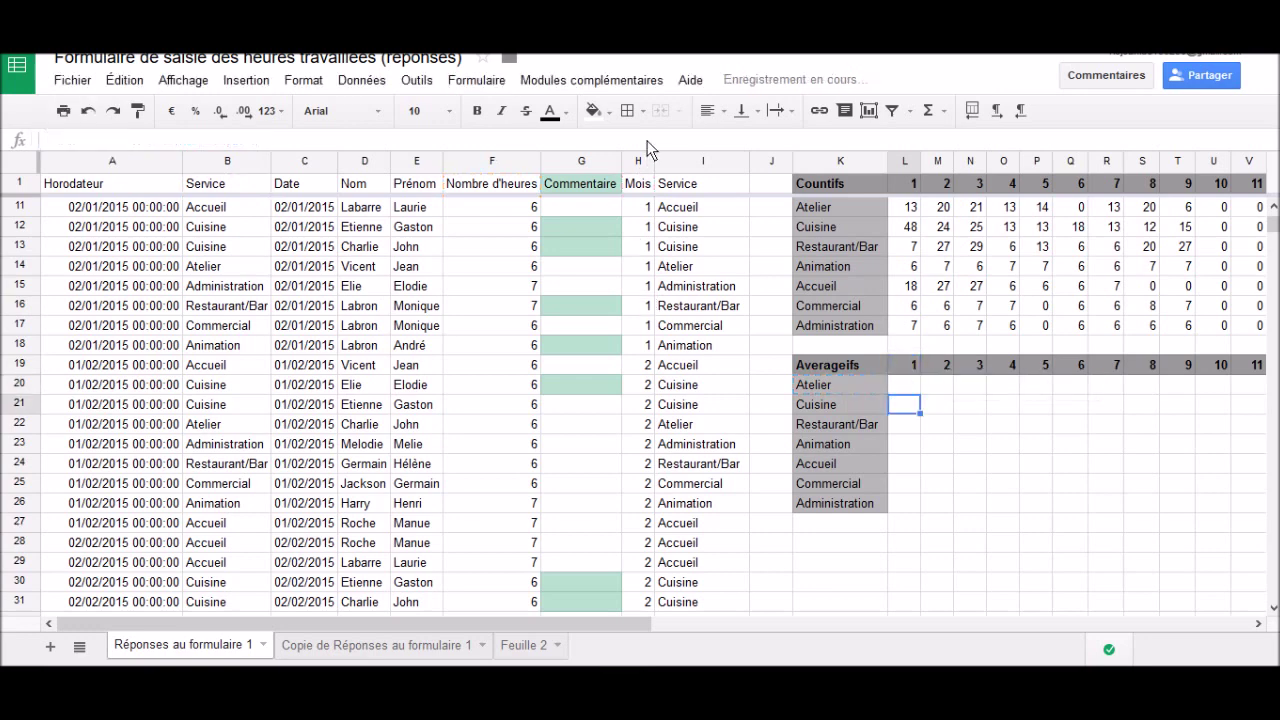
key("Up")
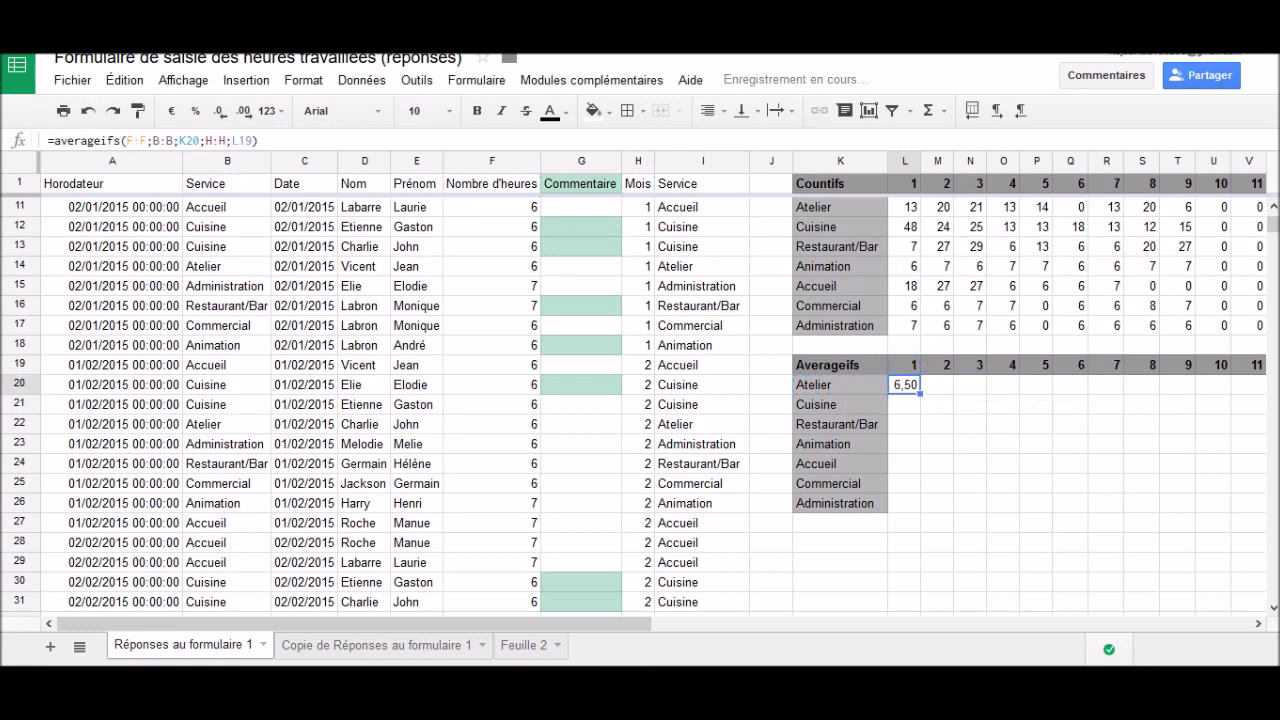
Step: In L20's AVERAGEIFS, lock the ranges as $F:$F and $B:$B and the criterion as $K20
left_click(128, 141)
type("$")
left_click(147, 141)
type("$")
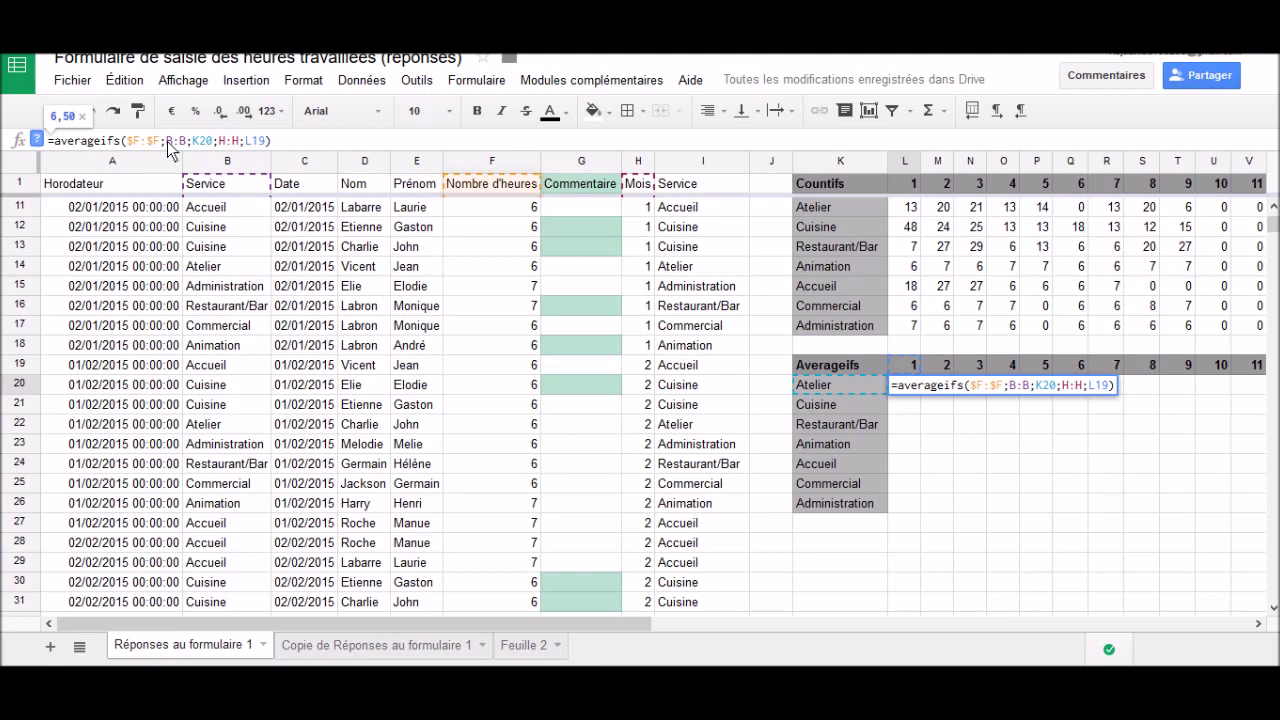
left_click(167, 141)
type("$")
left_click(186, 141)
type("$")
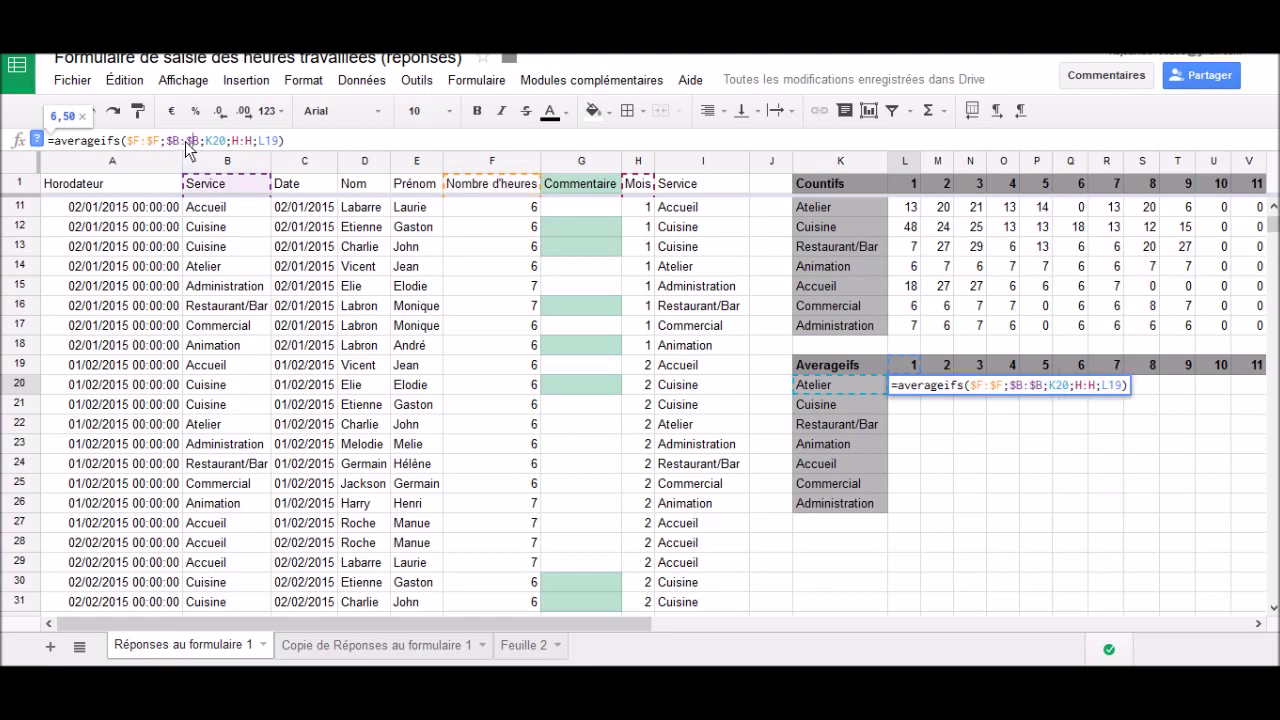
left_click(206, 141)
type("$")
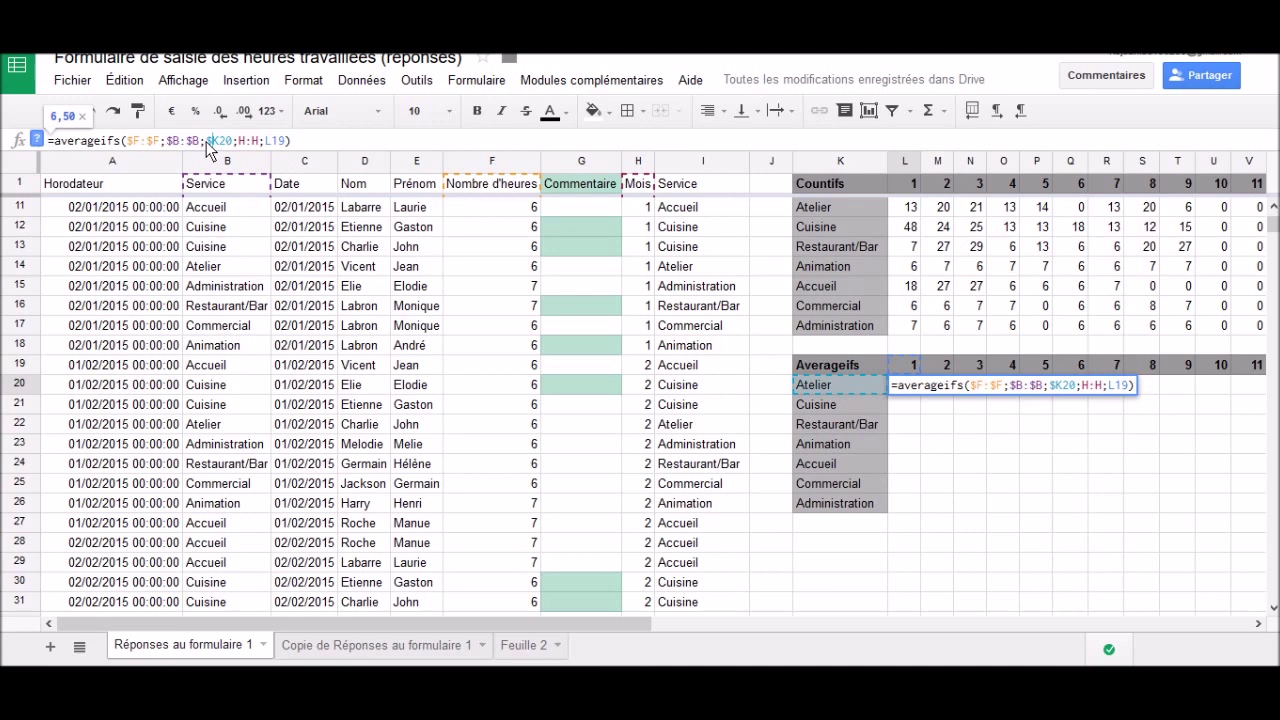
Step: Lock the Mois range as $H:$H and the month header as L$19, keeping 6,50
left_click(236, 141)
type("$")
left_click(257, 142)
type("$")
left_click(284, 142)
type("$")
key("Return")
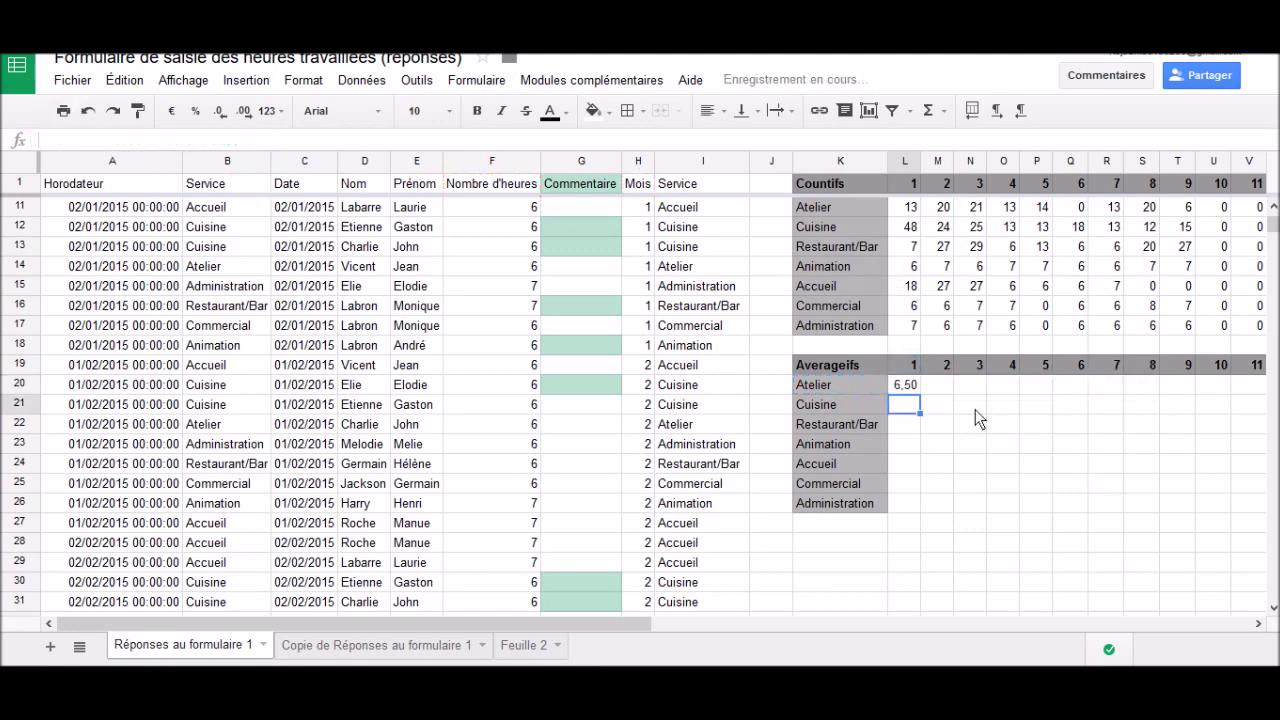
left_click(912, 390)
Step: Copy the L20 AVERAGEIFS formula down to L26 for all seven services, then across to column W
left_click_drag(918, 395, 913, 432)
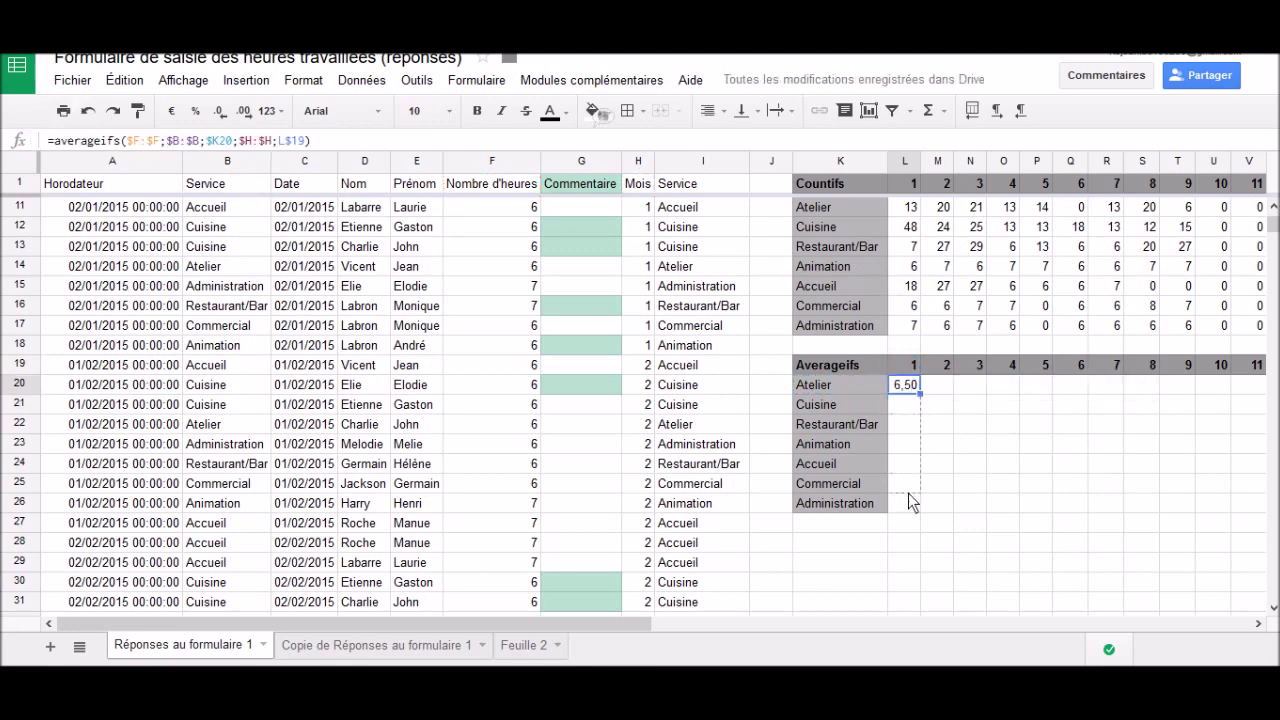
left_click_drag(909, 495, 908, 503)
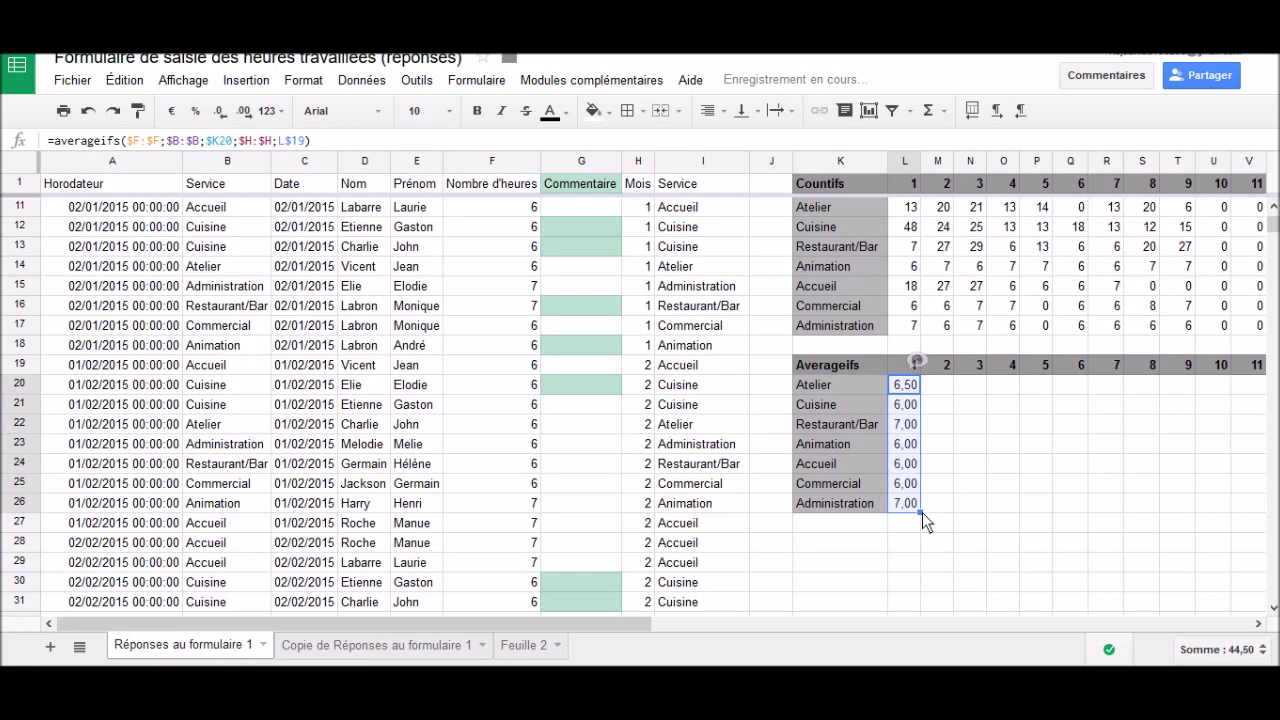
mouse_move(1160, 506)
left_mouse_down()
mouse_move(1202, 510)
mouse_move(937, 505)
left_mouse_up()
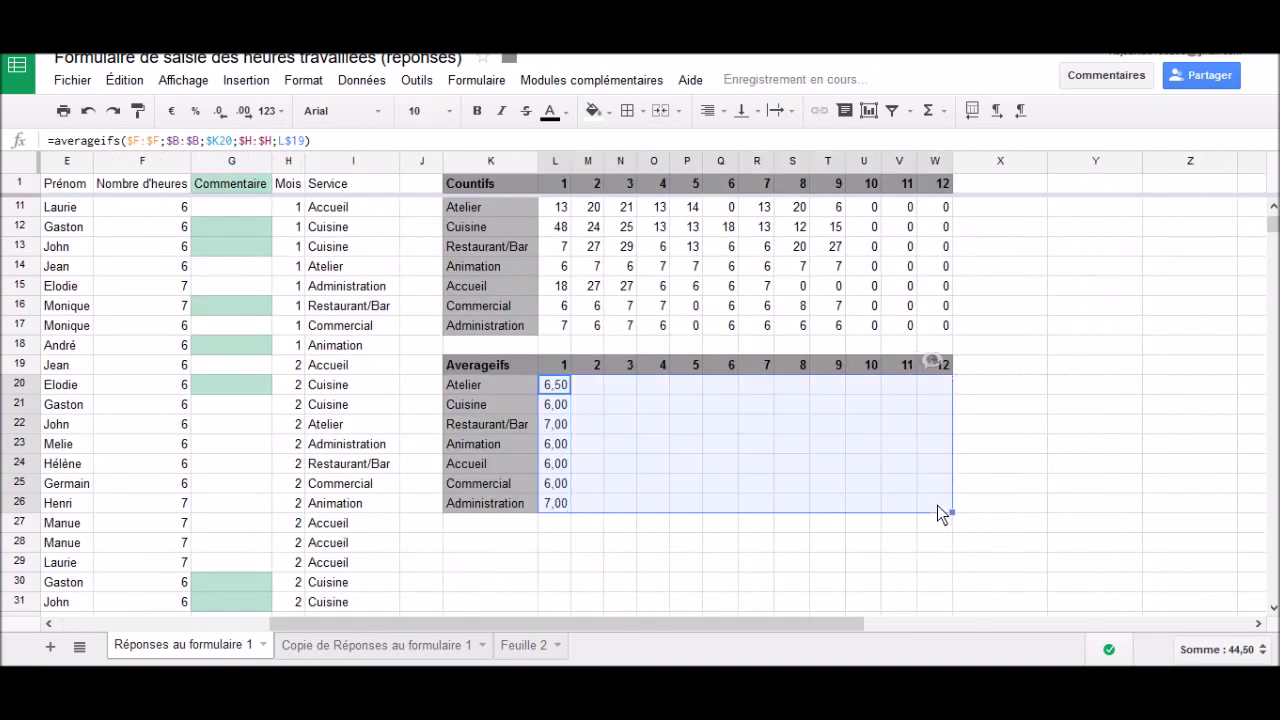